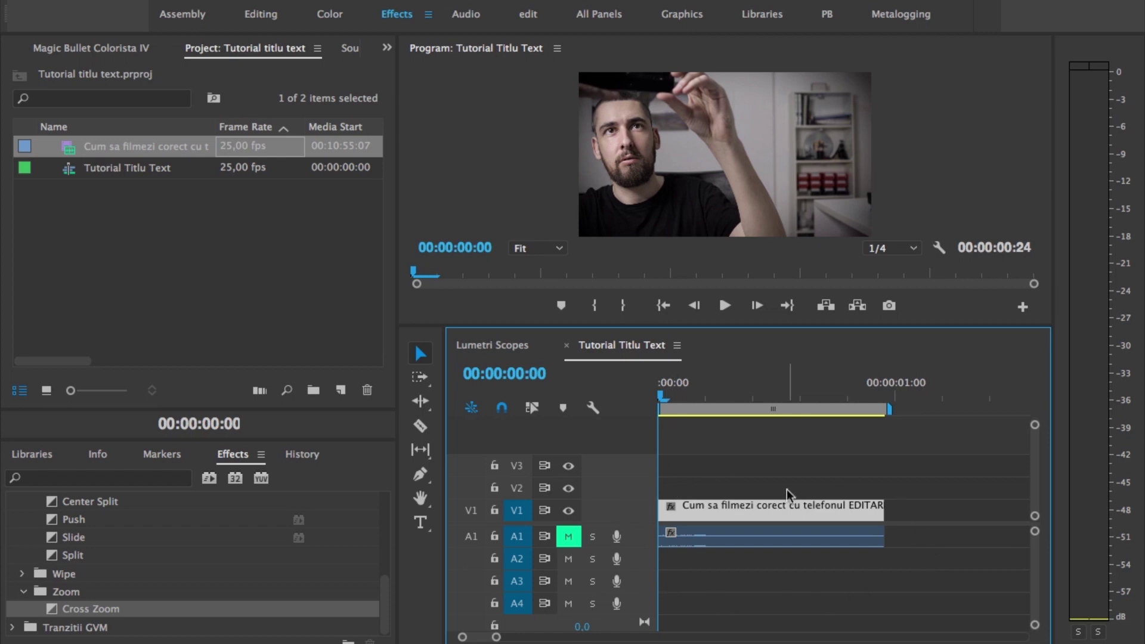
- Add a 'TEXT' title on V2 over the video and drag it toward the upper right
left_click(725, 474)
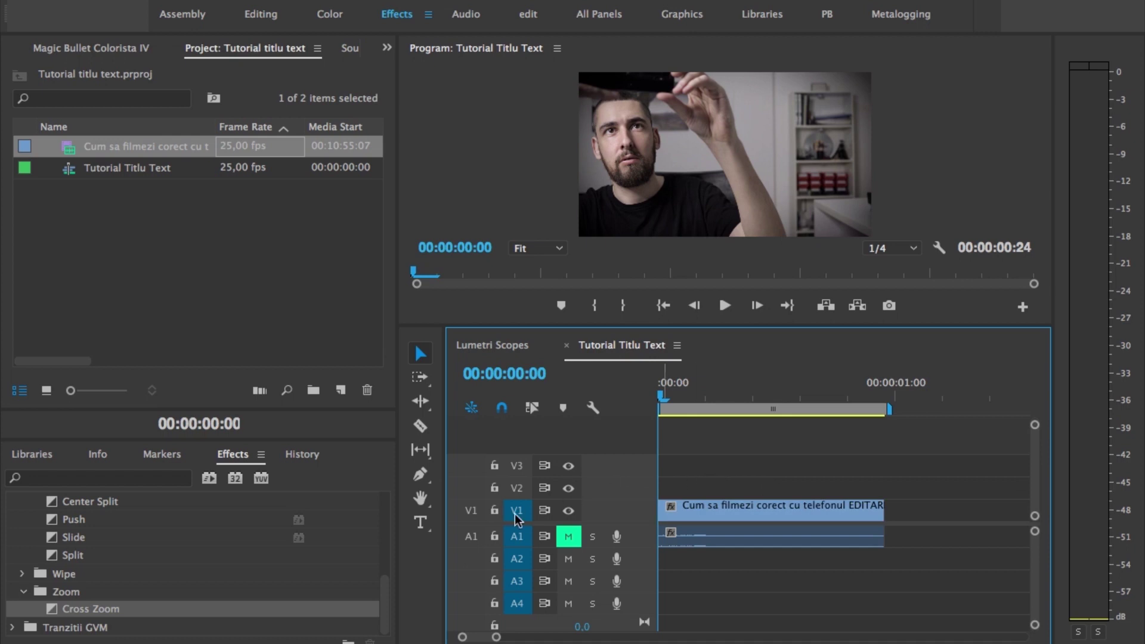
left_click(421, 524)
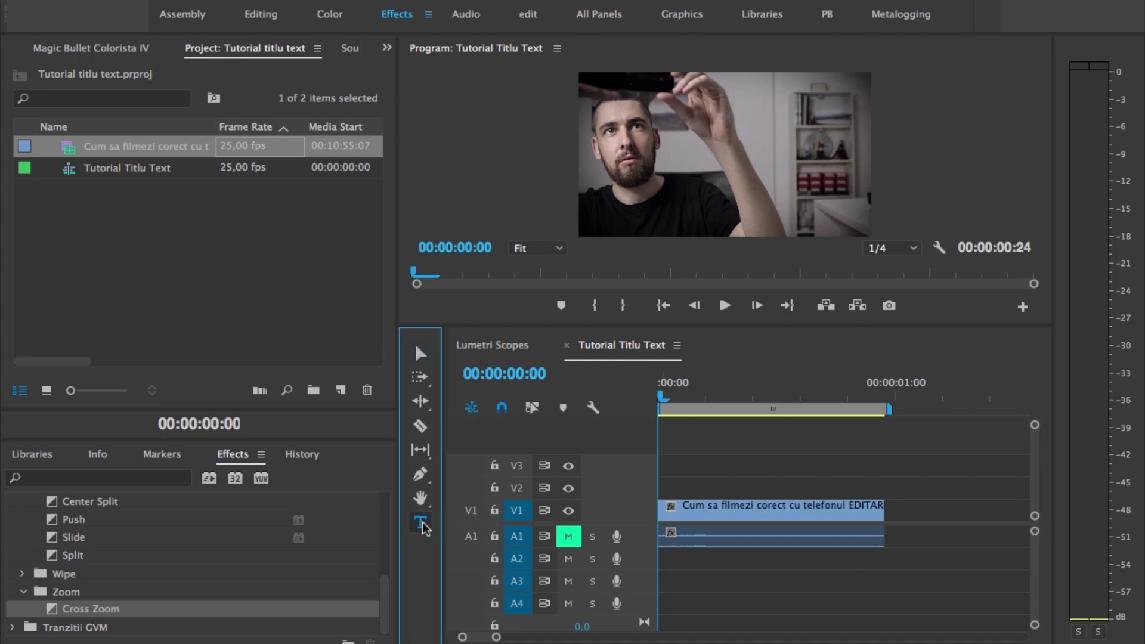
left_click(667, 156)
type("TEXT")
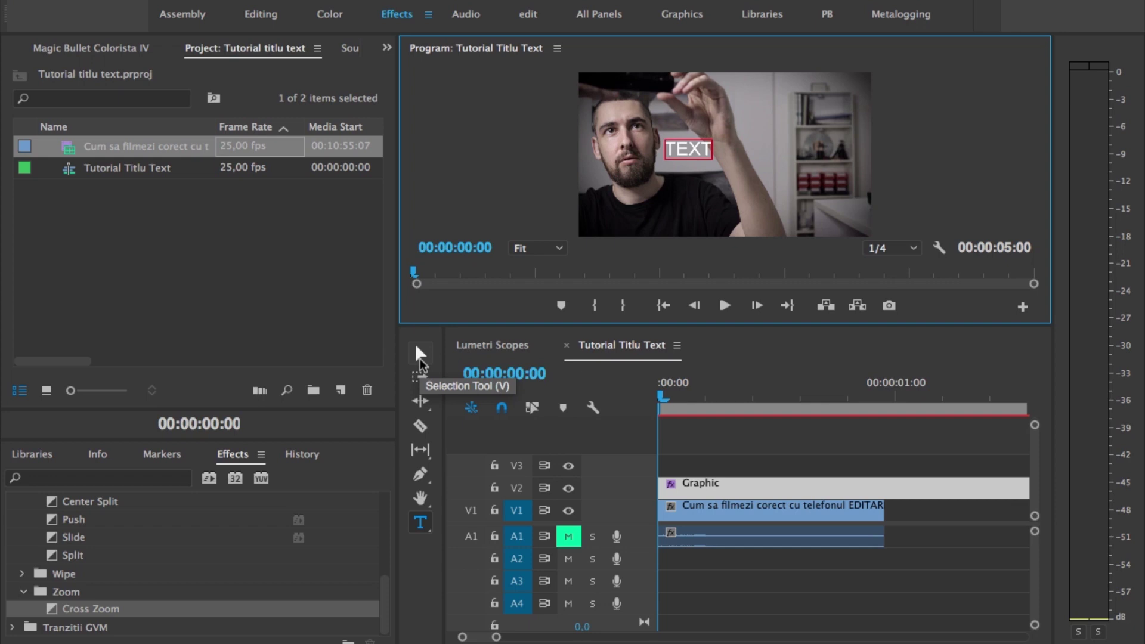
left_click(420, 360)
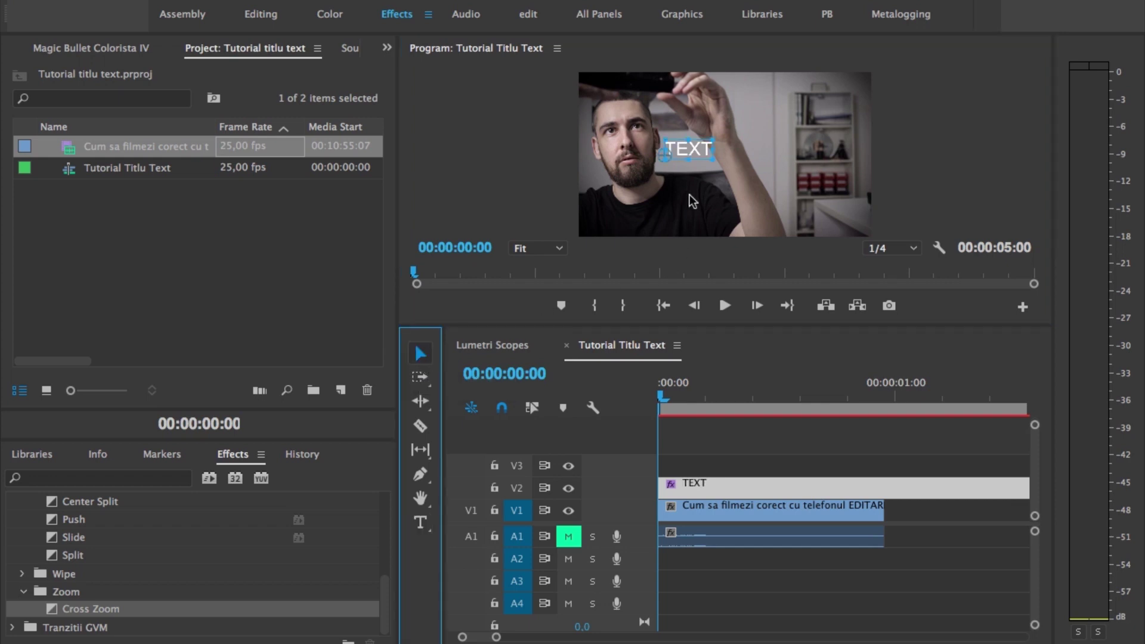
mouse_move(702, 154)
left_mouse_down()
mouse_move(714, 146)
mouse_move(799, 195)
left_mouse_up()
key("shift+1")
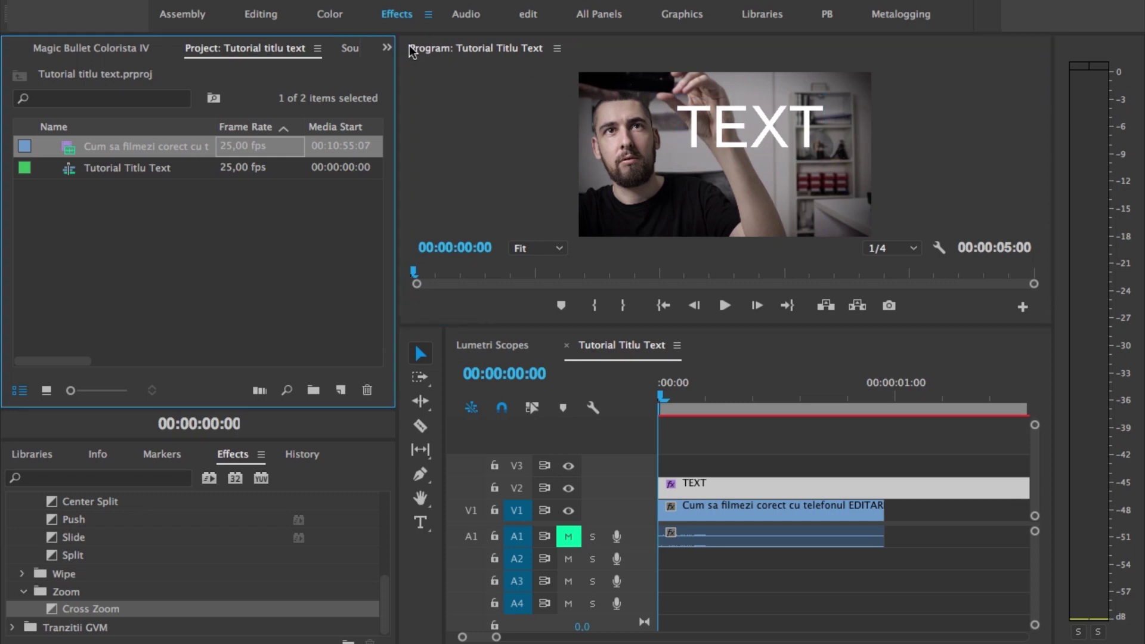
- Raise the TEXT title's Source Text font size to 135 in Effect Controls
left_click(387, 47)
left_click(401, 71)
scroll(384, 192, "down", 2)
left_click_drag(384, 192, 379, 285)
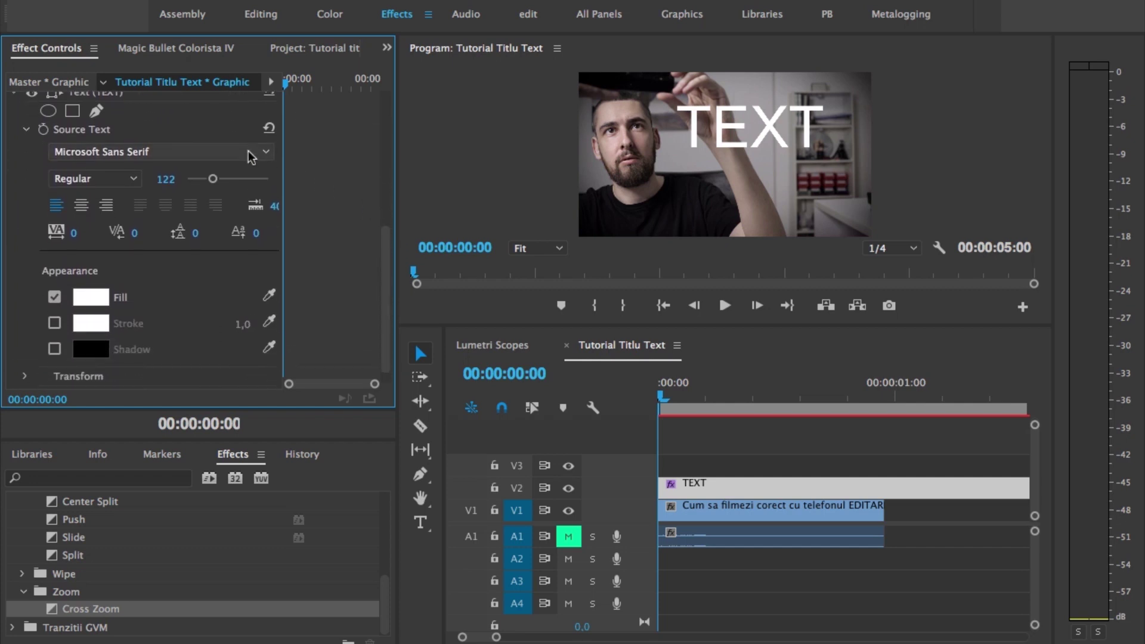
left_click_drag(213, 179, 213, 181)
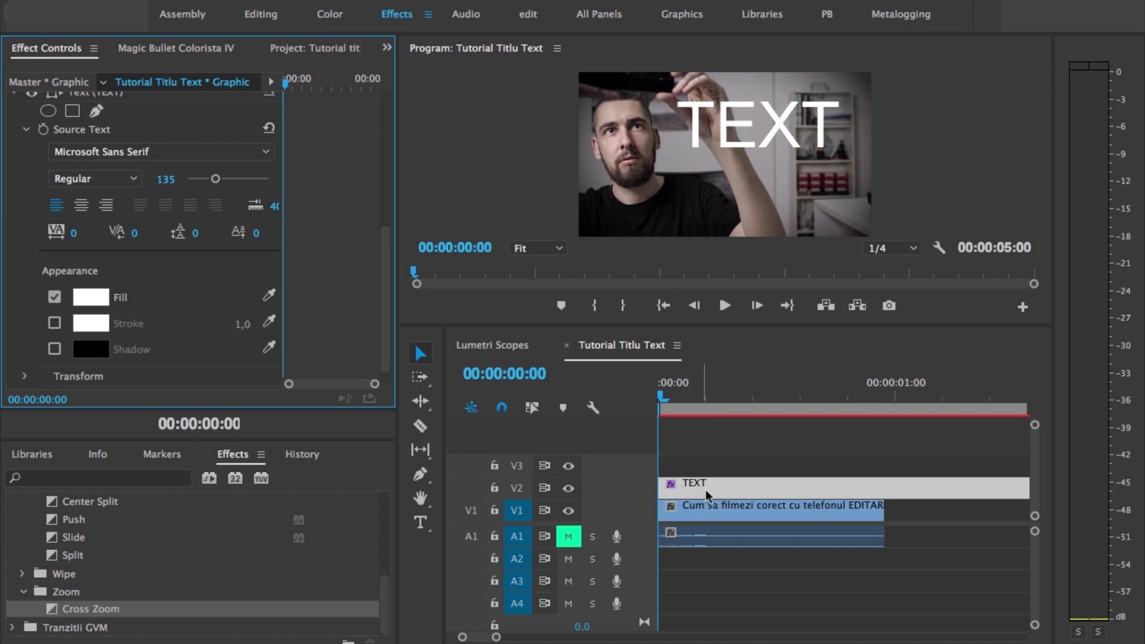
left_click_drag(736, 488, 692, 490)
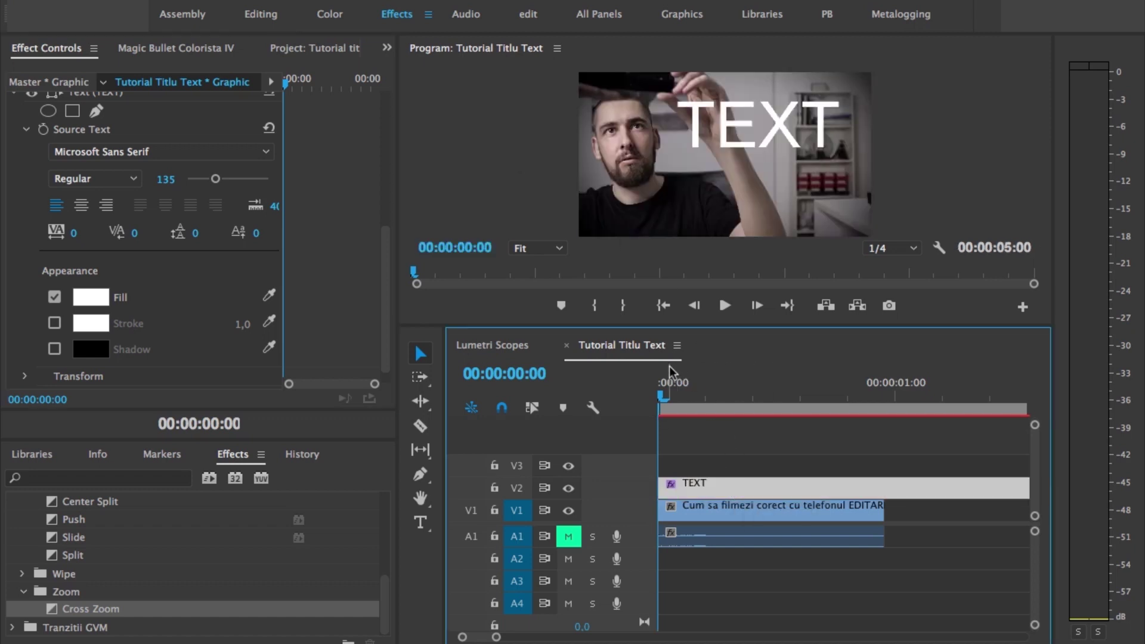
- Razor the TEXT clip at two points and delete the outer pieces, keeping the middle
key("c")
left_click(714, 488)
left_click(790, 488)
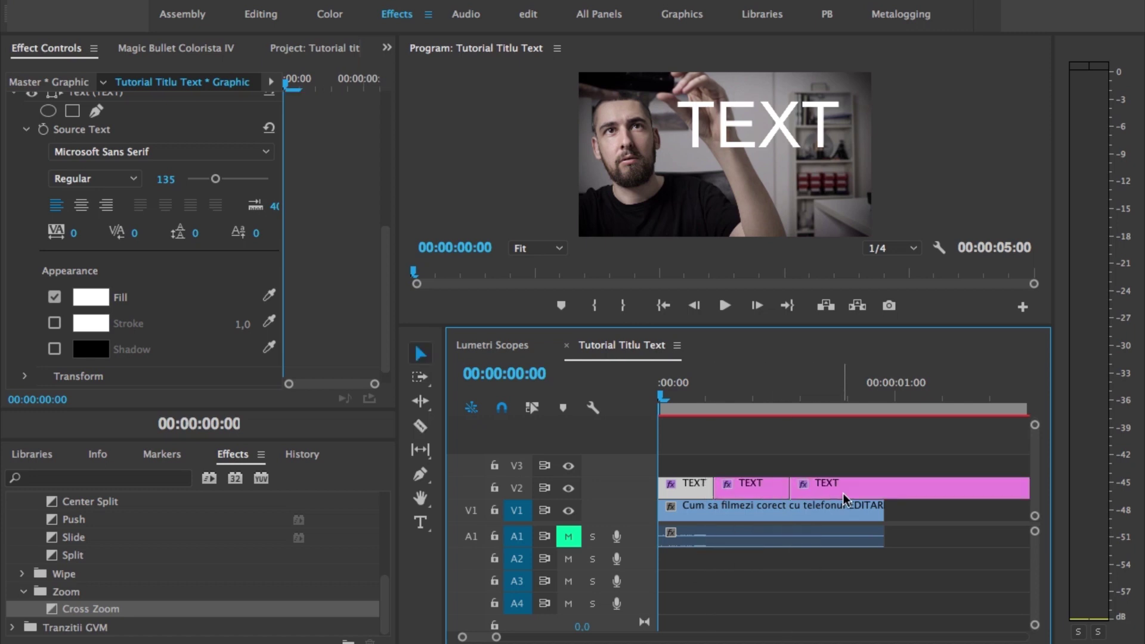
left_click(845, 489)
key("Delete")
left_click(698, 486)
key("Delete")
- Play the sequence from the start to review the brief title, ending at frame 10
left_click(707, 395)
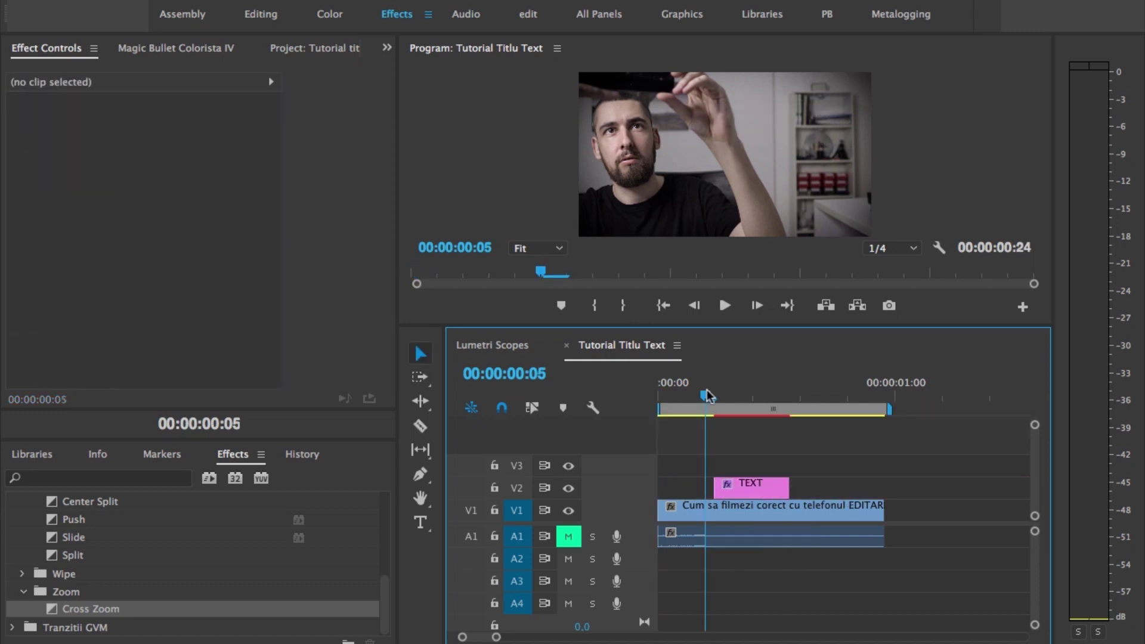
key("space")
left_click(657, 395)
key("space")
key("space")
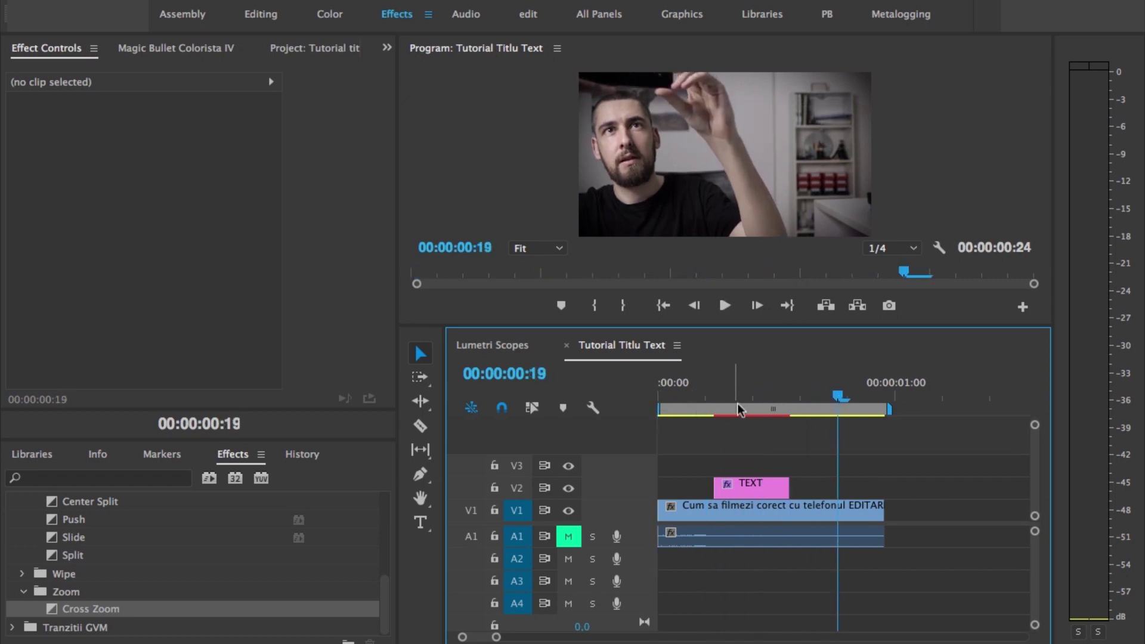
left_click(753, 392)
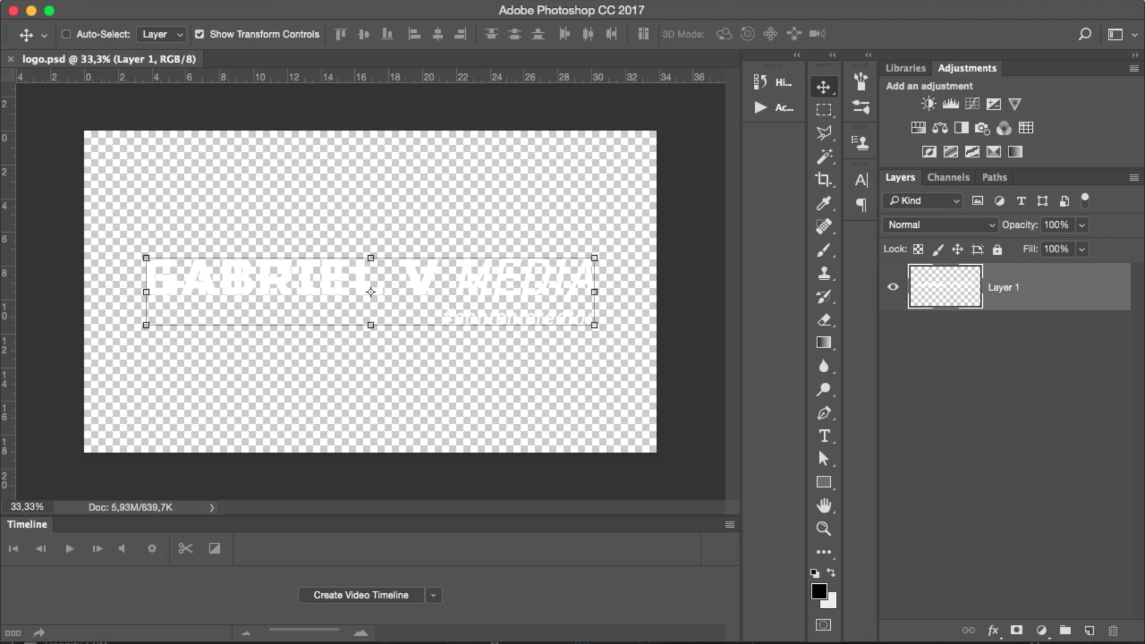
- Save logo.psd under the new name logo1 in the 'Tutorial Titlu si Text' folder
left_click(197, 174)
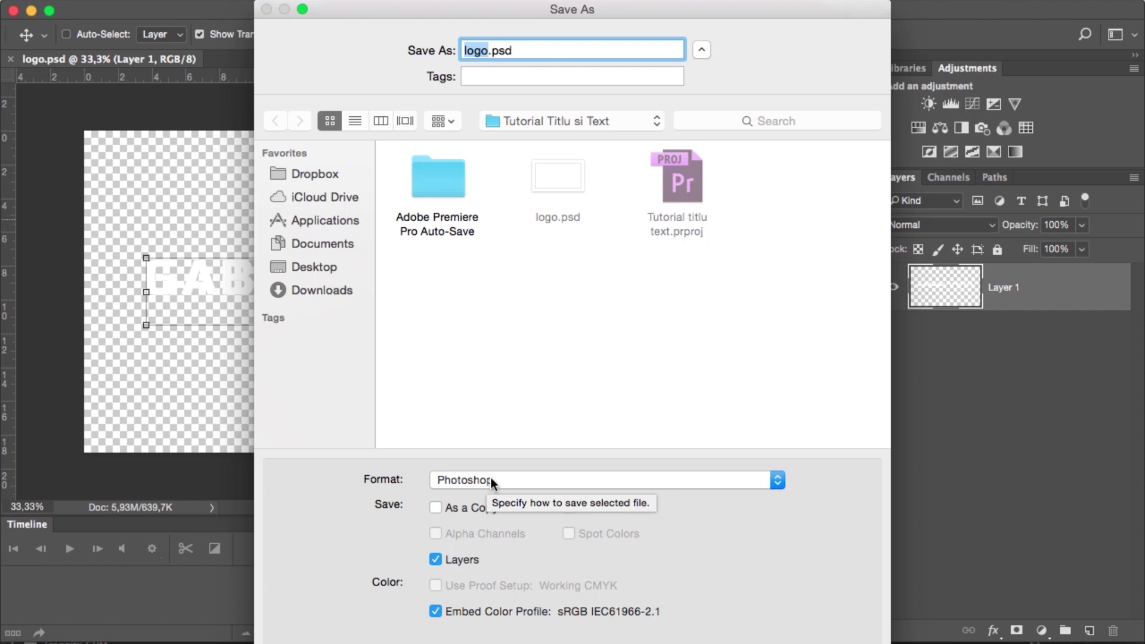
type("logo1")
key("Return")
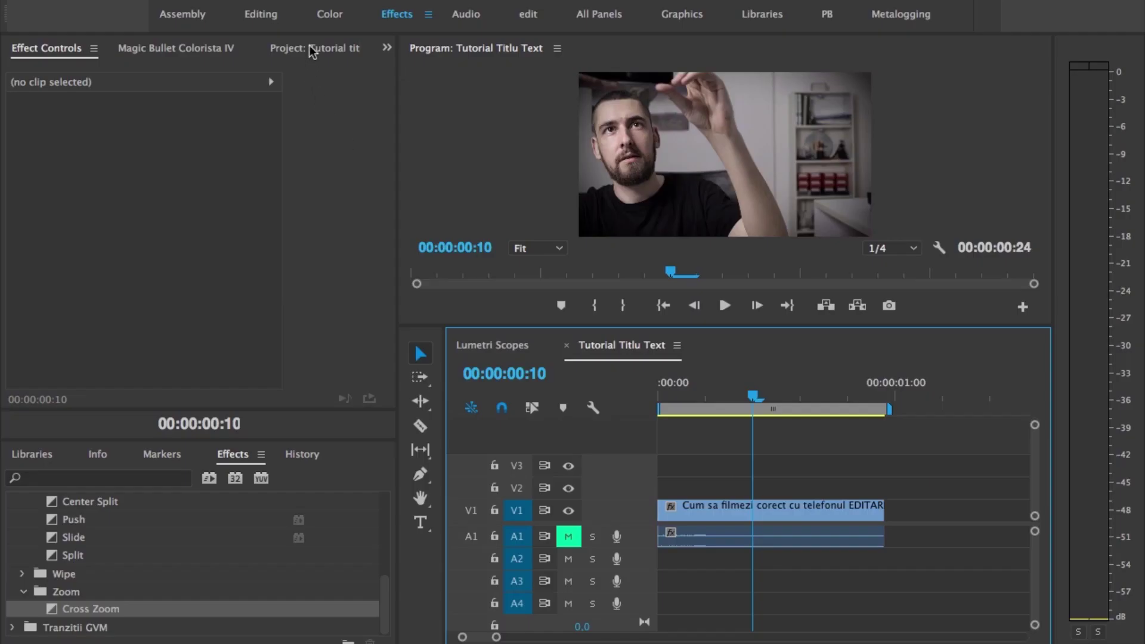
- Import logo1.psd into the Project bin
left_click(310, 51)
right_click(205, 226)
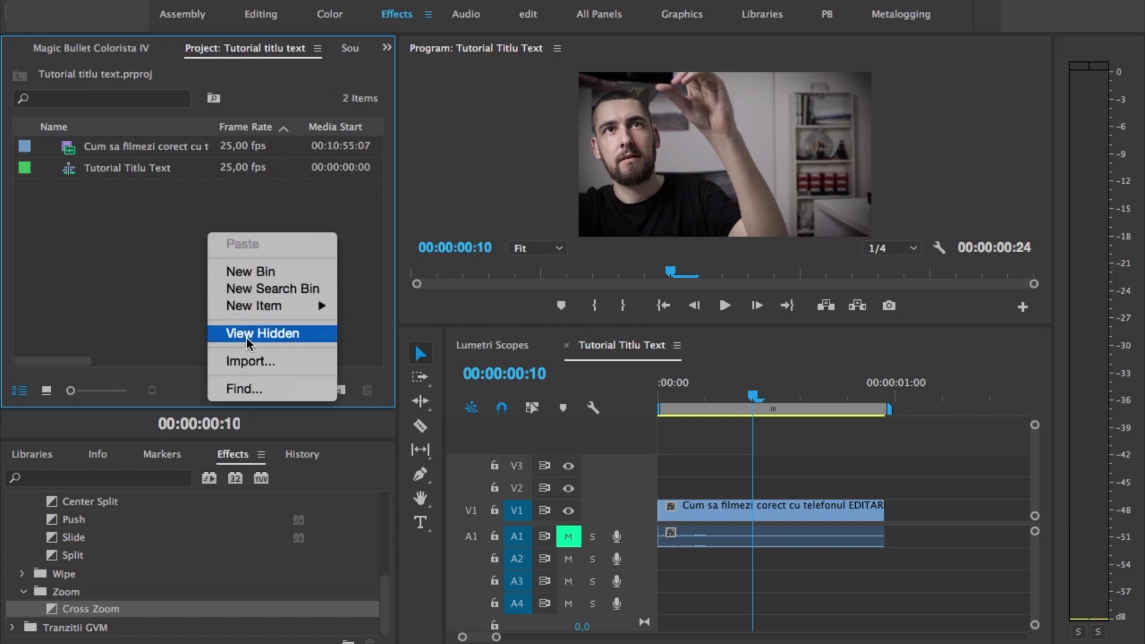
left_click(253, 360)
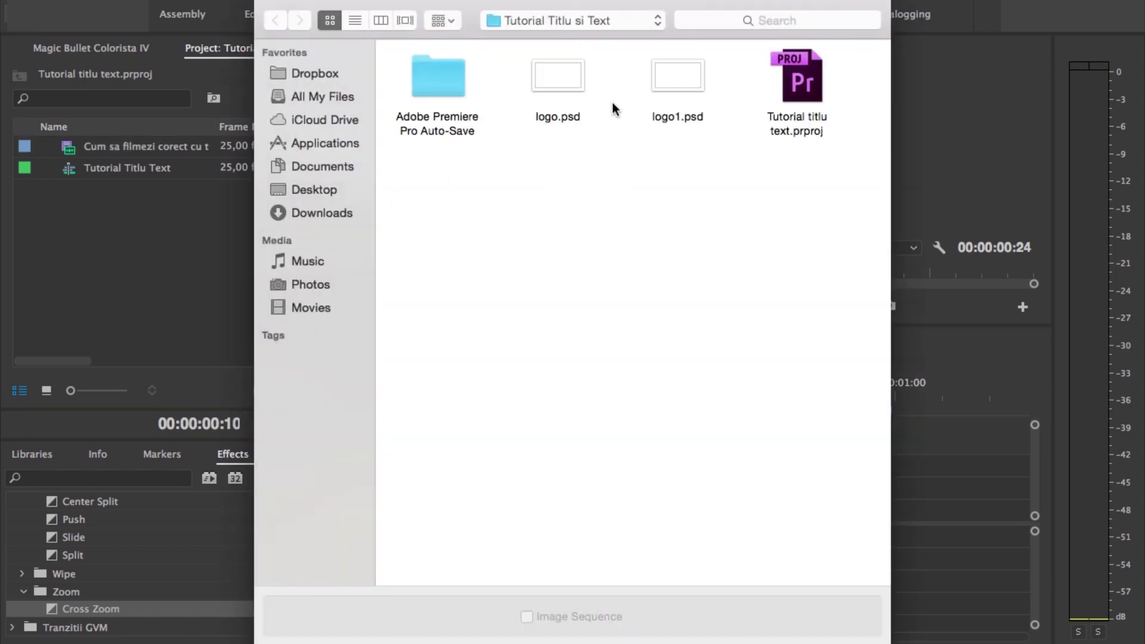
left_click(664, 94)
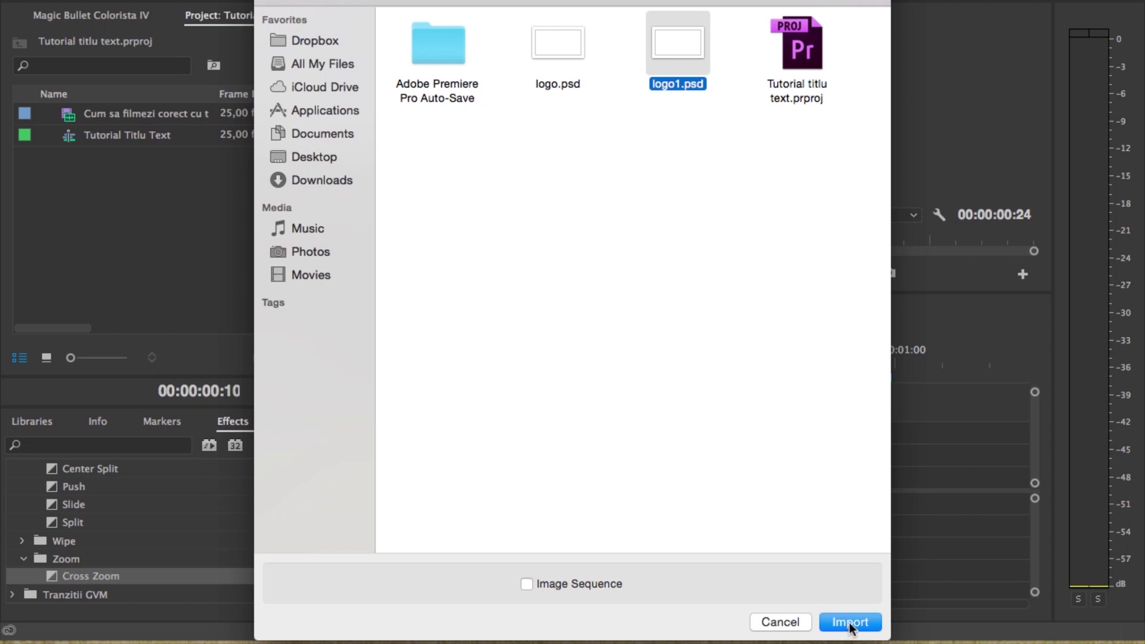
left_click(851, 623)
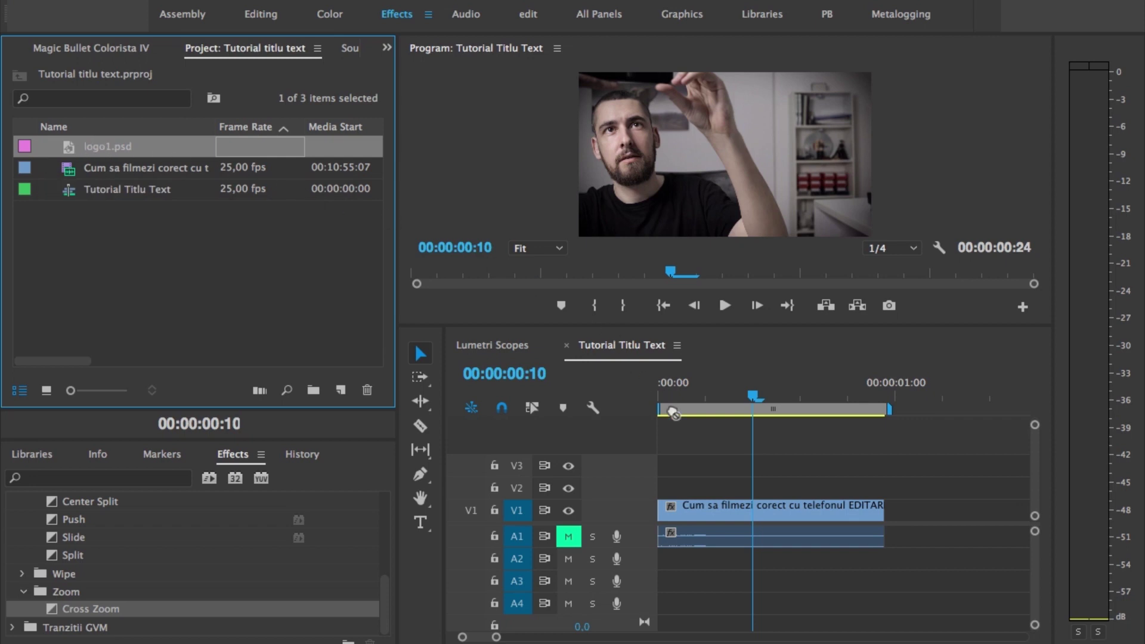
- Place logo1.psd on V2 at the start and trim off the part past the video's end
left_click_drag(302, 194, 691, 497)
key("c")
left_click(885, 488)
key("v")
left_click(899, 492)
key("Delete")
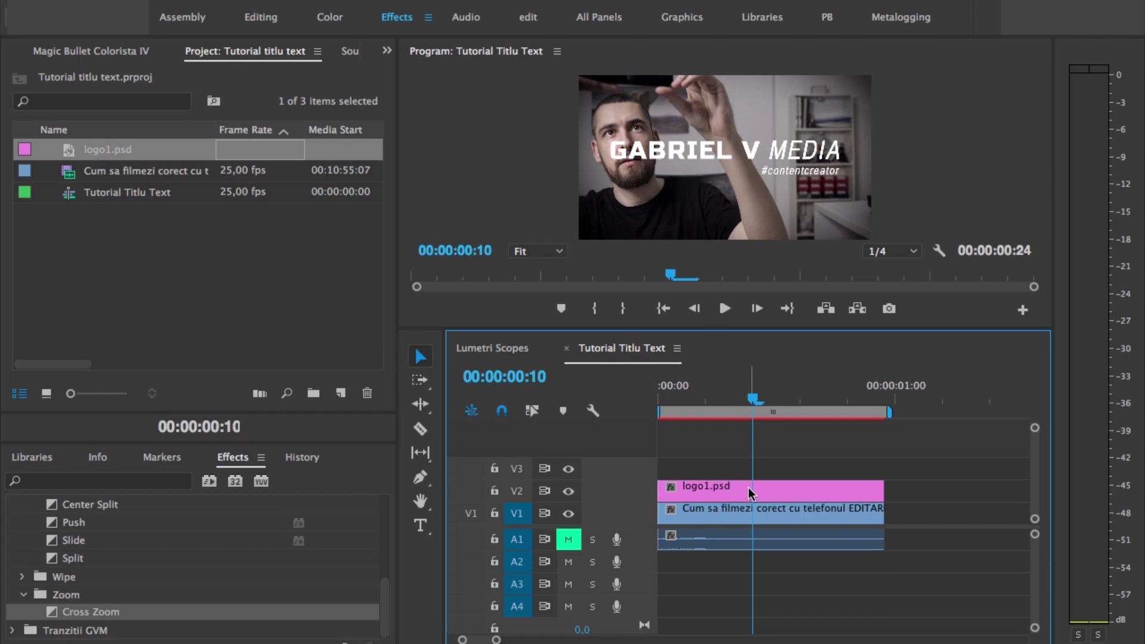
- Scale logo1.psd to 56, set position 471, 943 at lower left, and adjust its opacity
left_click(749, 494)
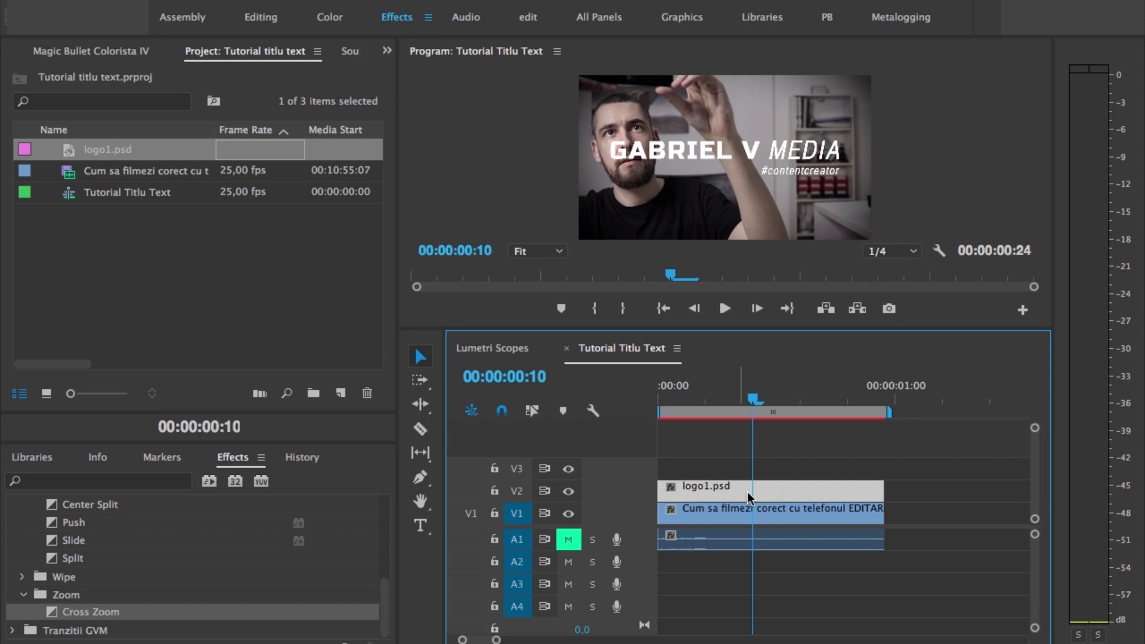
left_click(389, 54)
left_click(417, 70)
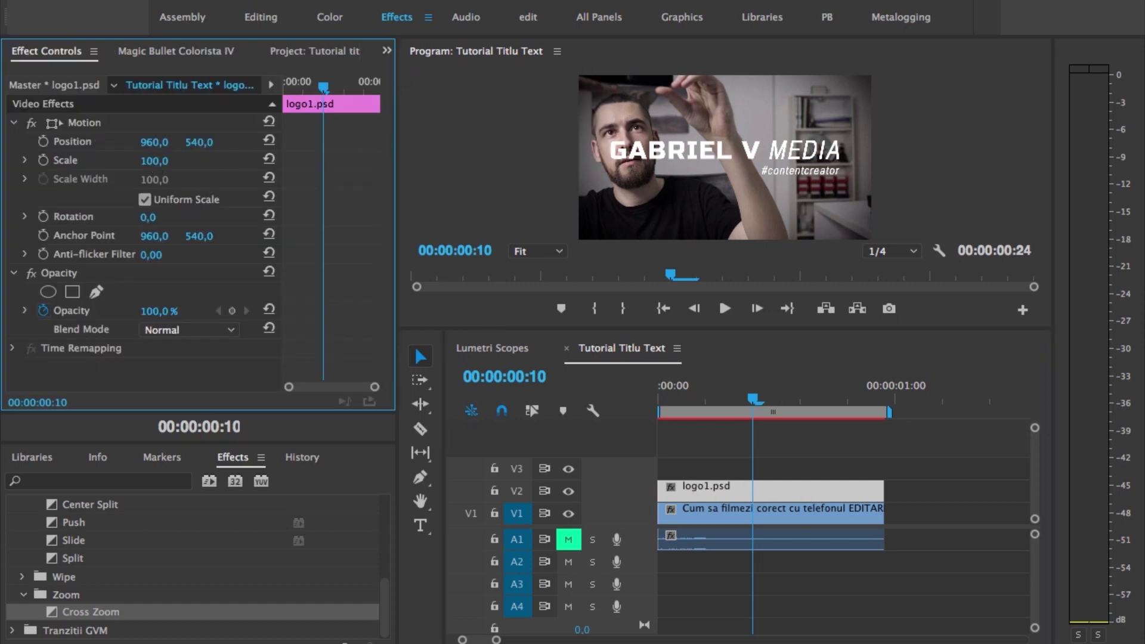
left_click_drag(154, 160, 136, 160)
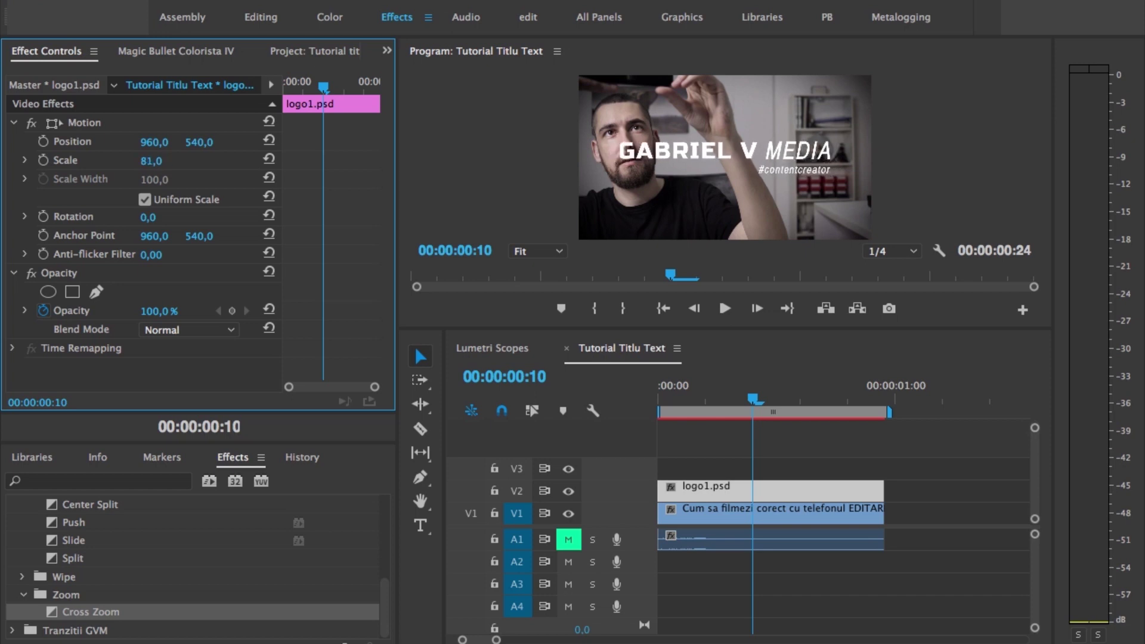
left_click_drag(725, 153, 730, 153)
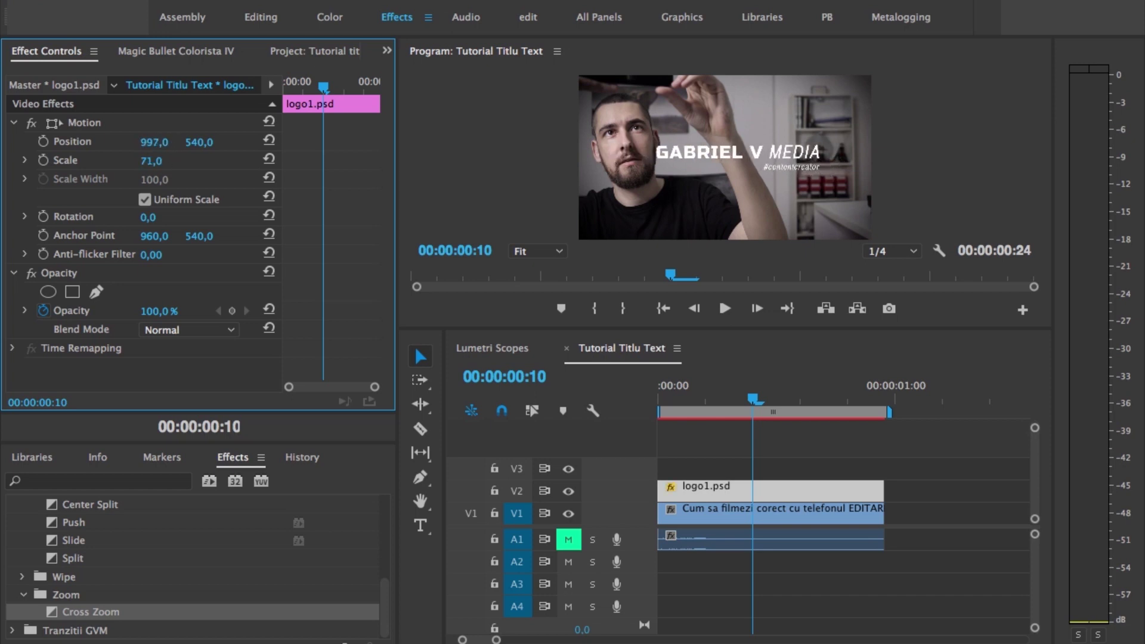
left_click_drag(198, 142, 12, 142)
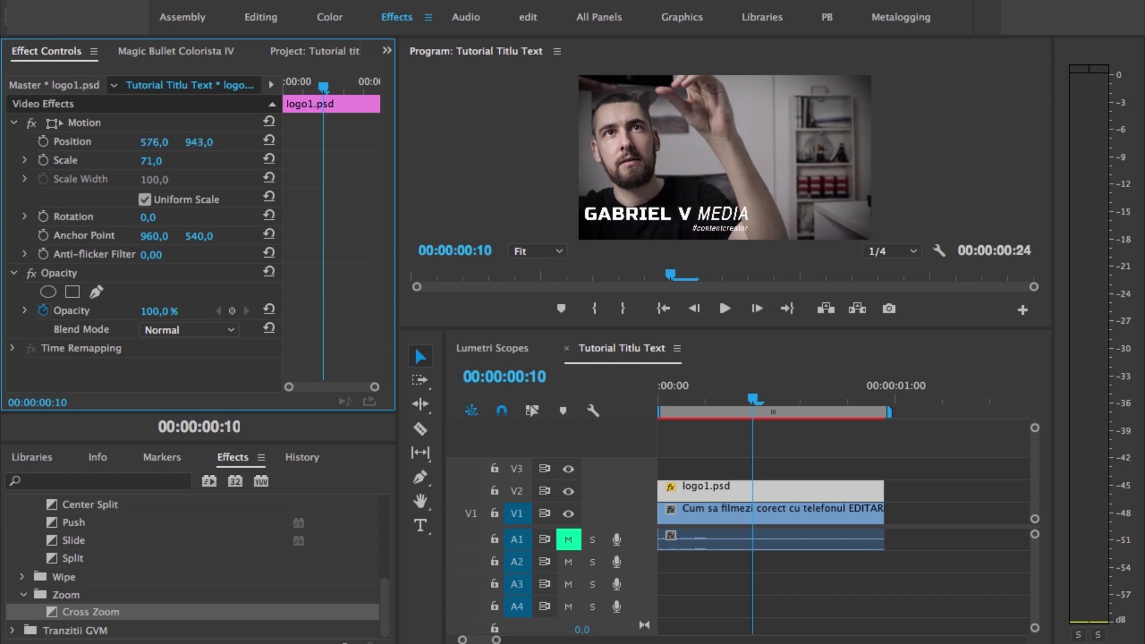
mouse_move(157, 312)
left_mouse_down()
mouse_move(109, 312)
mouse_move(166, 312)
left_mouse_up()
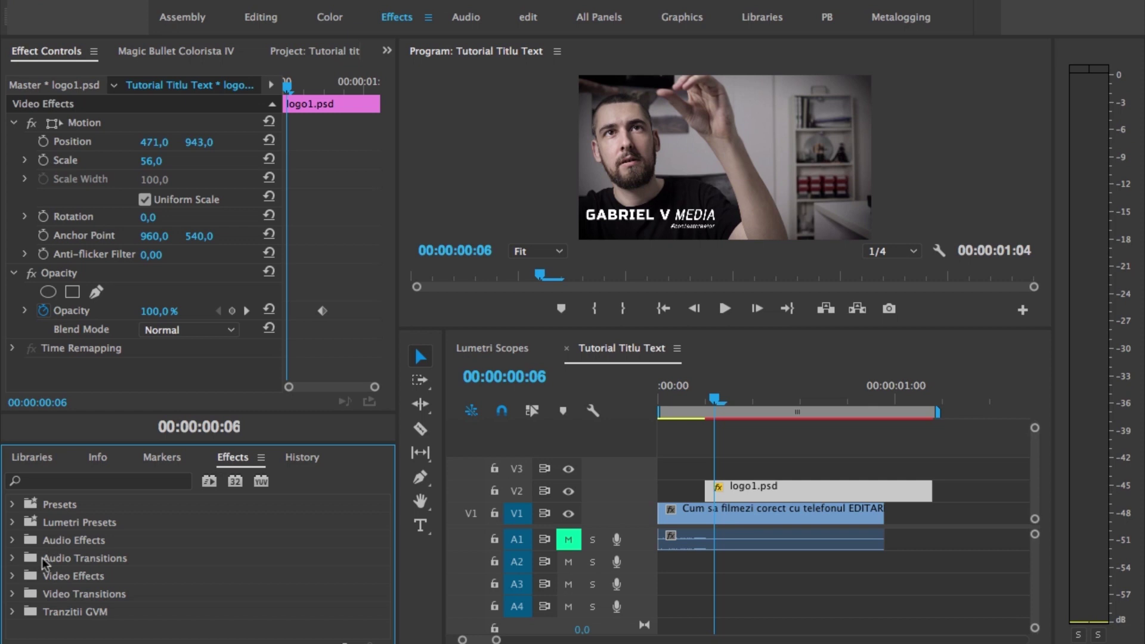
- Apply the Slide video transition to logo1.psd's start and shorten it to 3 frames
left_click(11, 594)
scroll(146, 582, "down", 5)
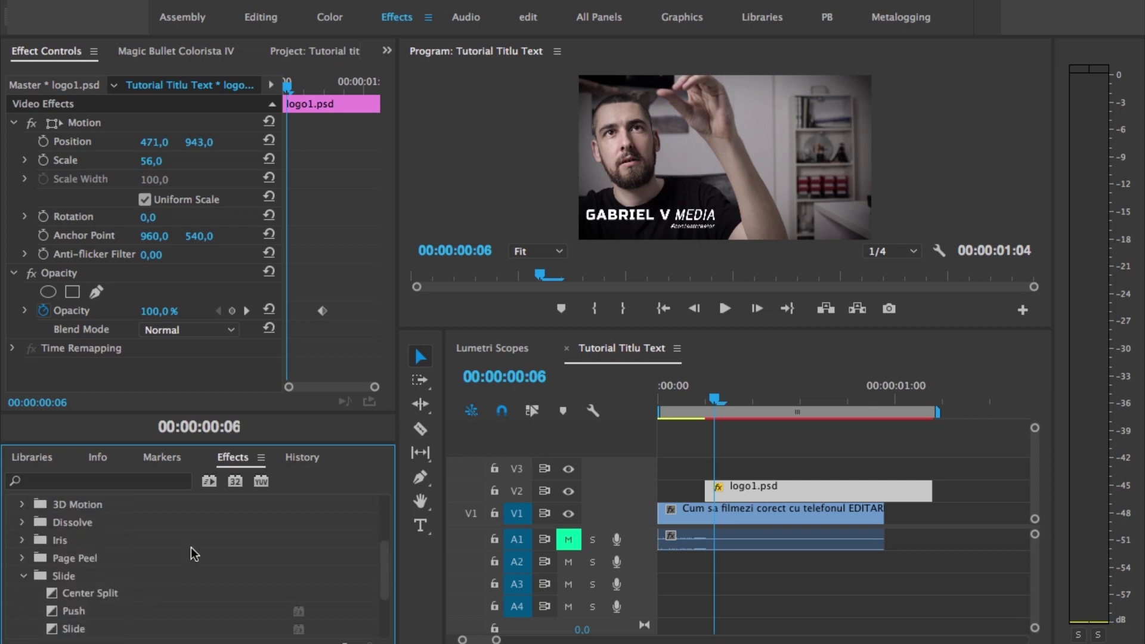
scroll(195, 554, "down", 2)
scroll(193, 555, "down", 1)
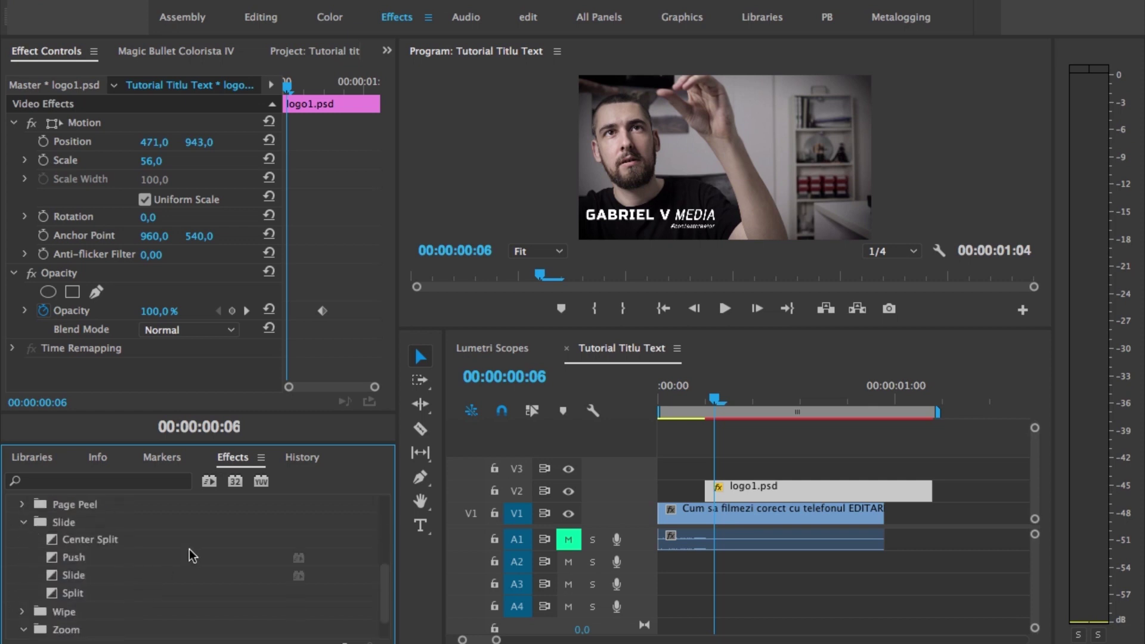
left_click_drag(72, 577, 132, 576)
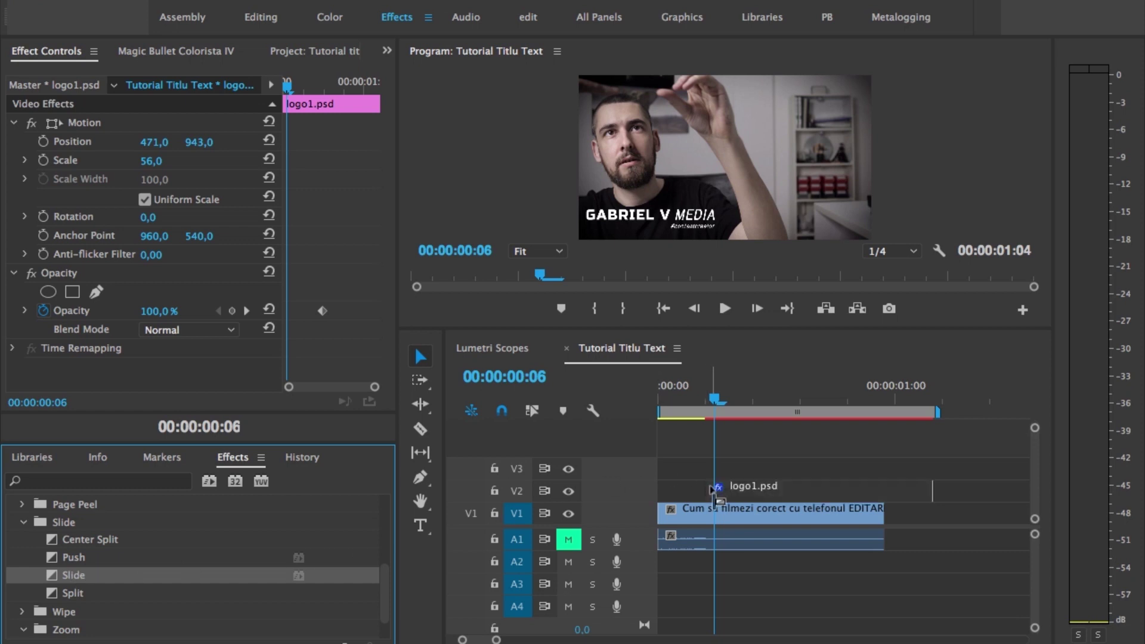
left_click_drag(684, 477, 719, 495)
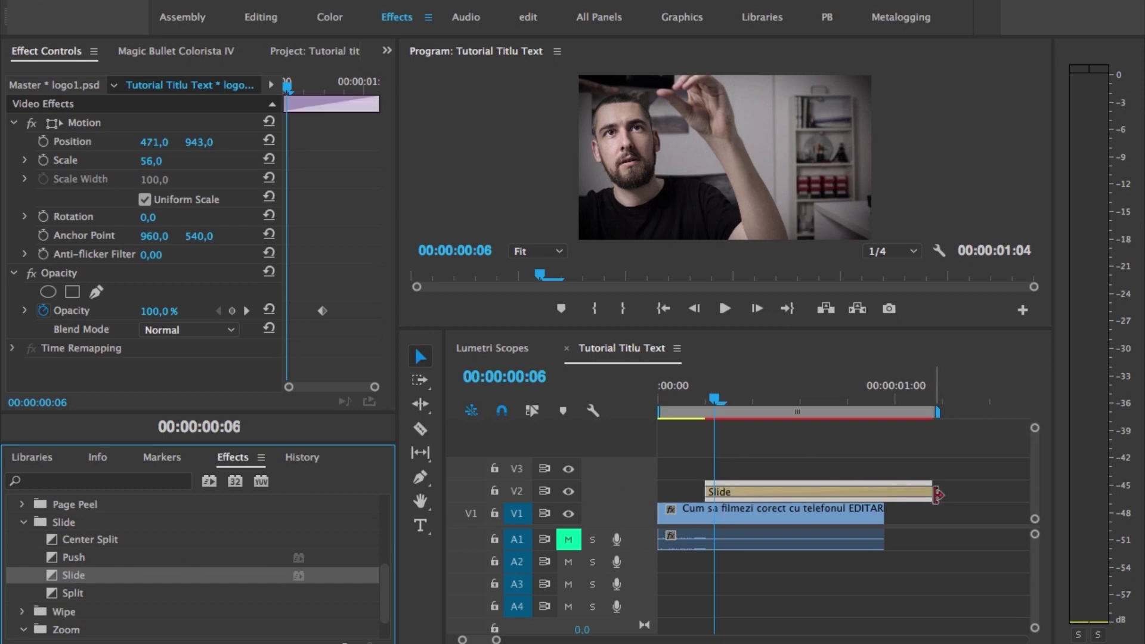
left_click_drag(939, 495, 733, 495)
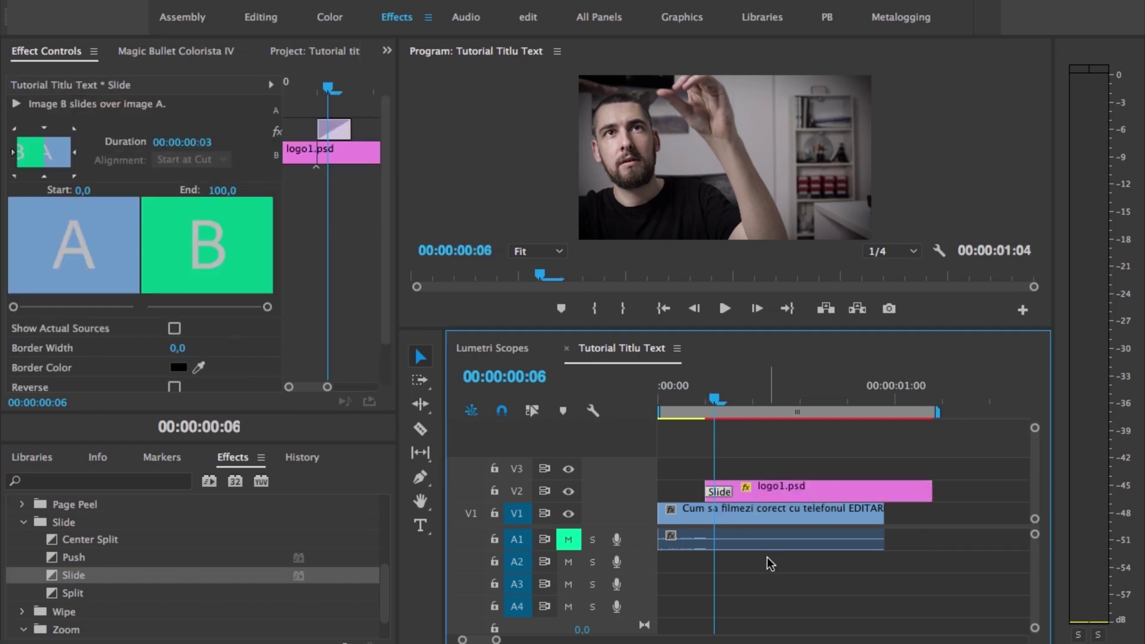
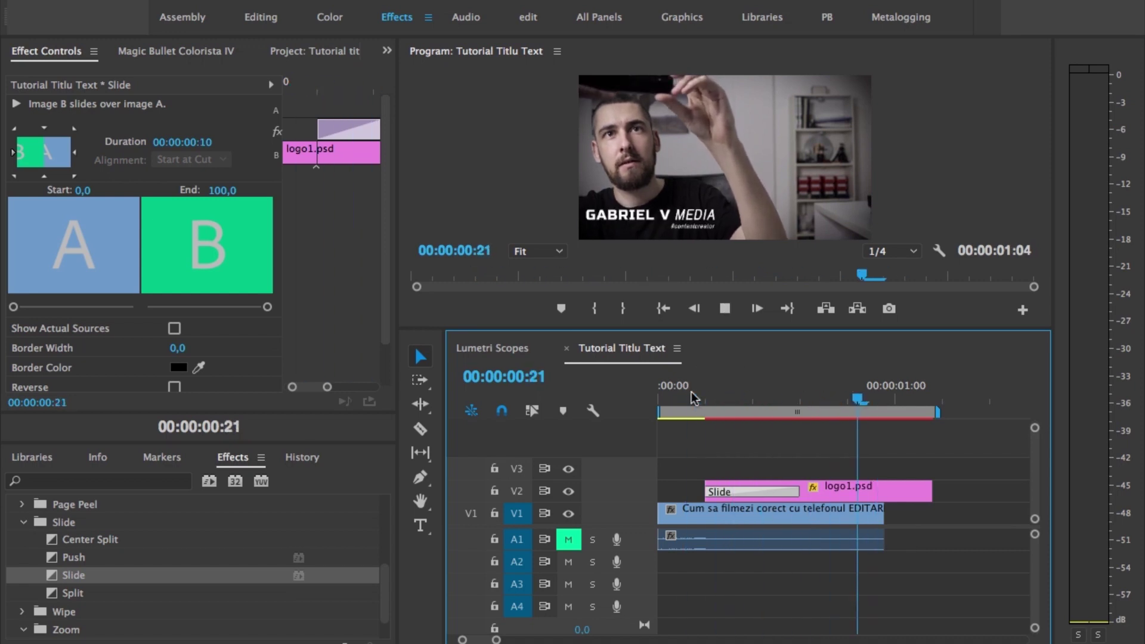
- Apply a Cross Zoom transition to logo1.psd, shorten it, and preview it
left_click_drag(75, 615, 717, 494)
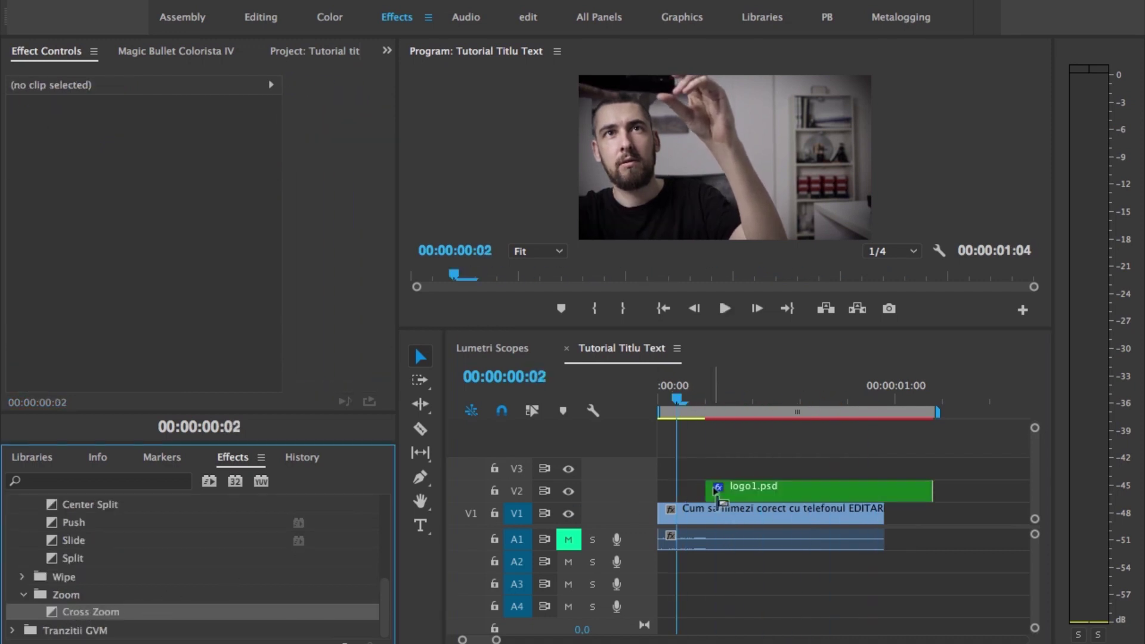
left_click_drag(931, 493, 762, 494)
key("space")
left_click(698, 401)
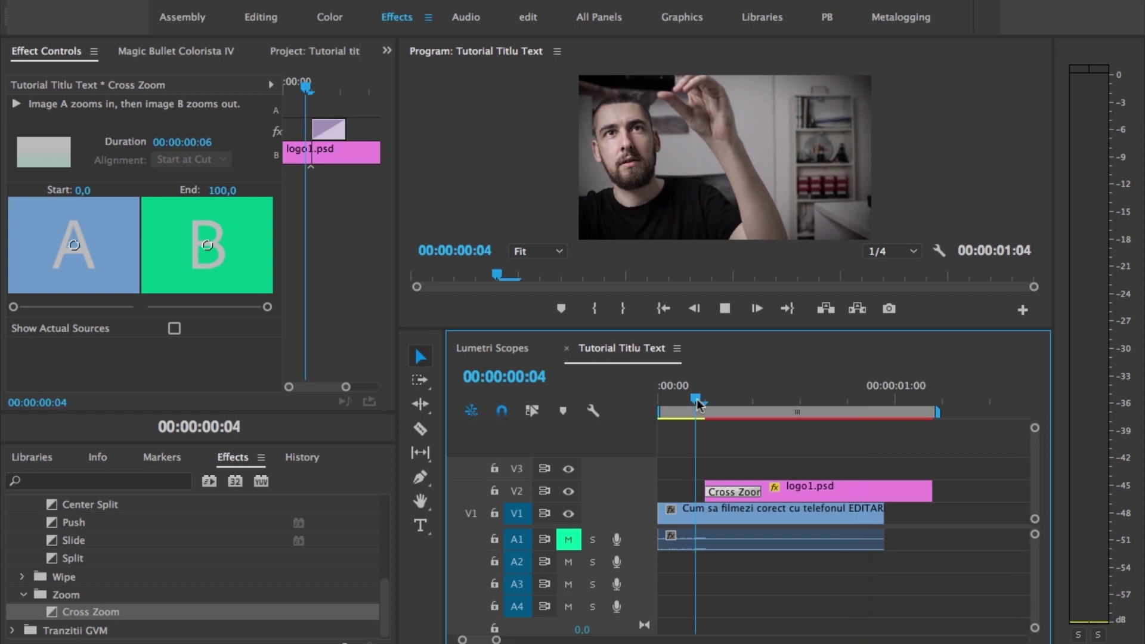
key("space")
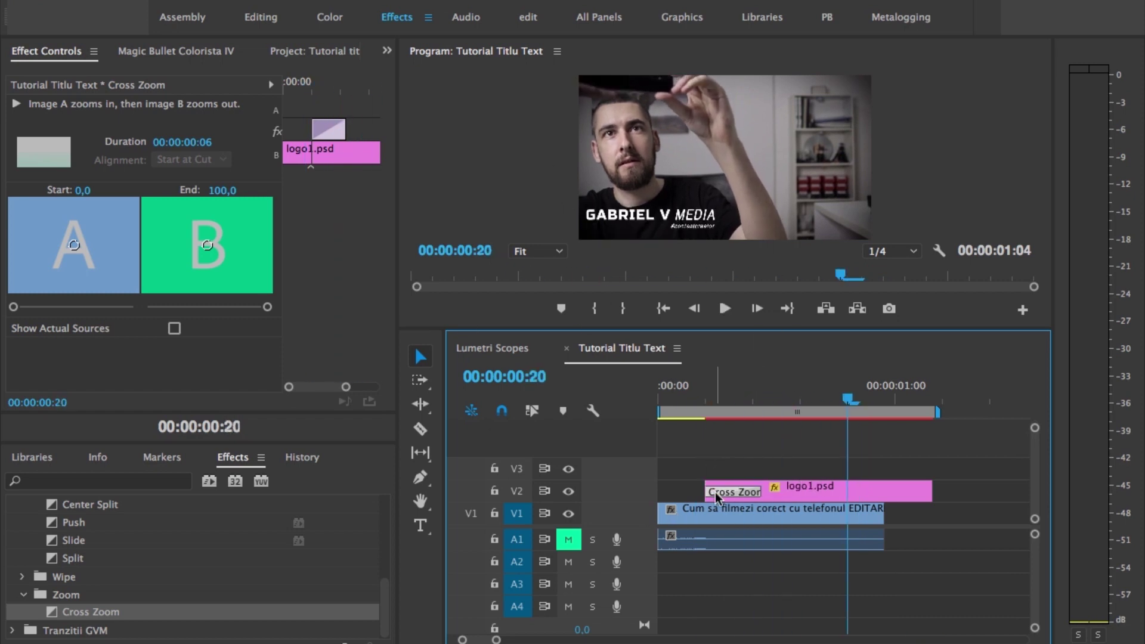
- Delete the Cross Zoom transition and select the logo1.psd clip
key("Delete")
left_click_drag(383, 595, 382, 554)
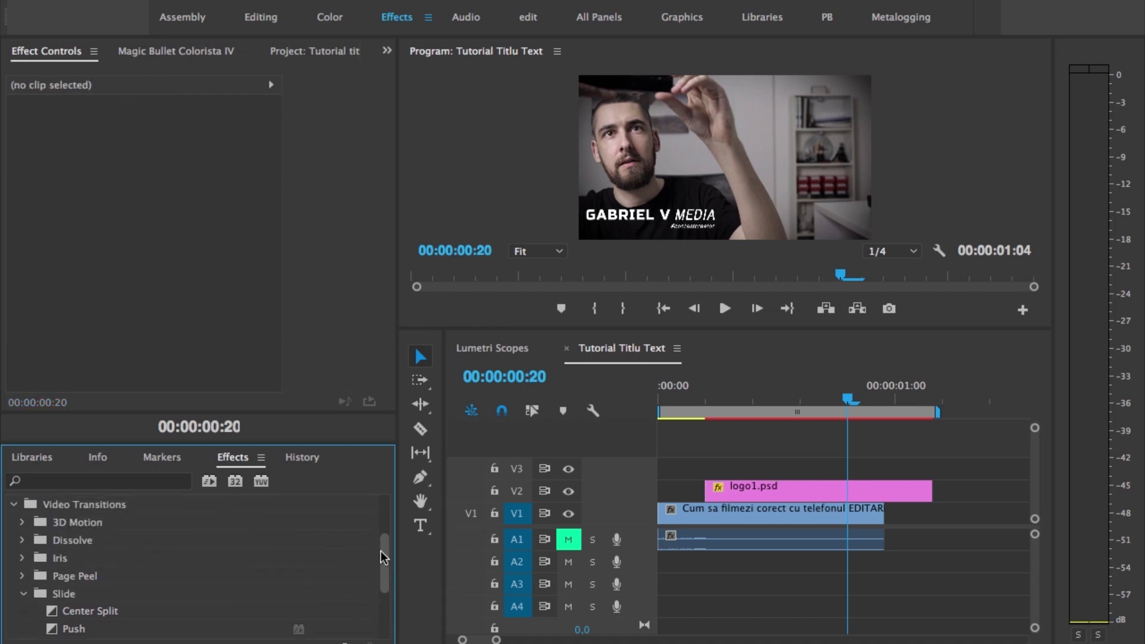
scroll(319, 549, "down", 1)
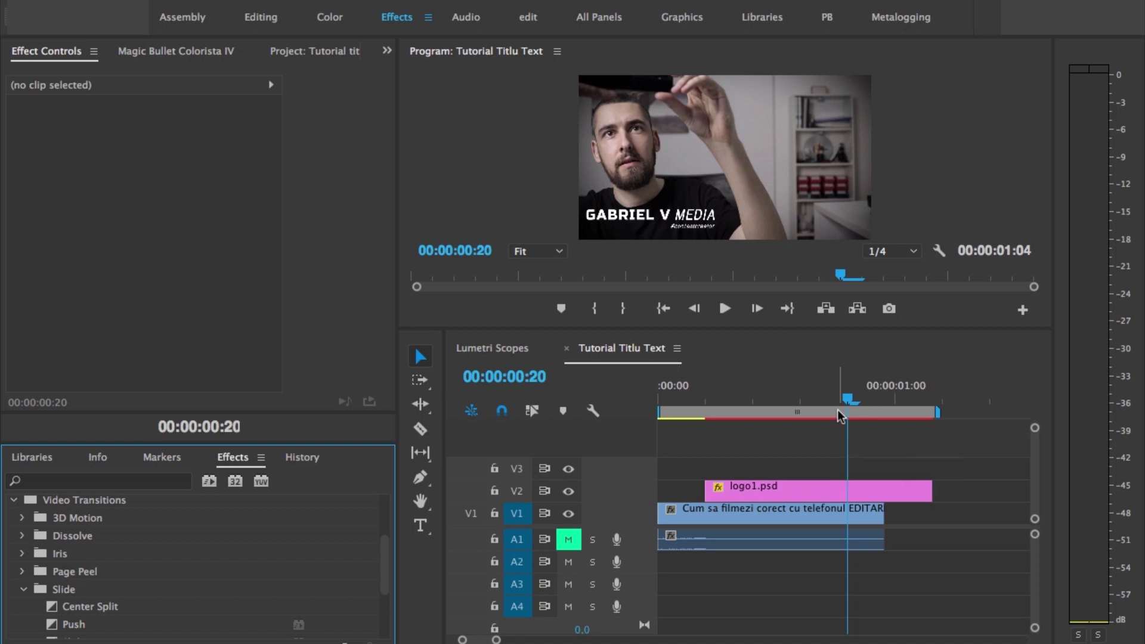
left_click(723, 490)
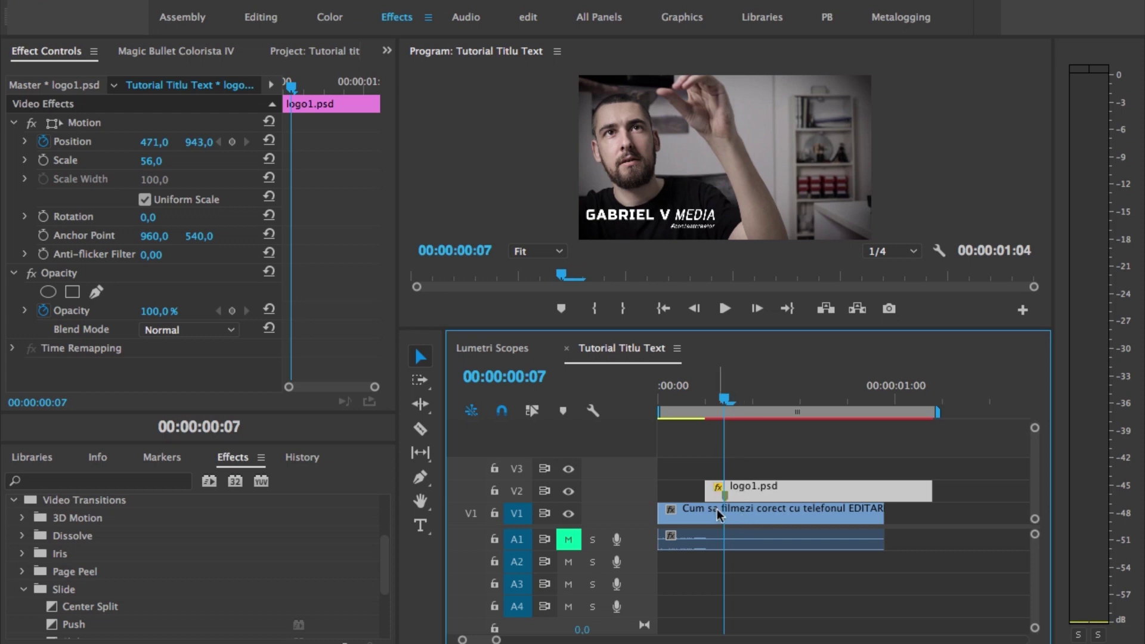
- Keyframe the logo's Position from X 471 at frame 7 to X 1389 at frame 19
key("space")
key("space")
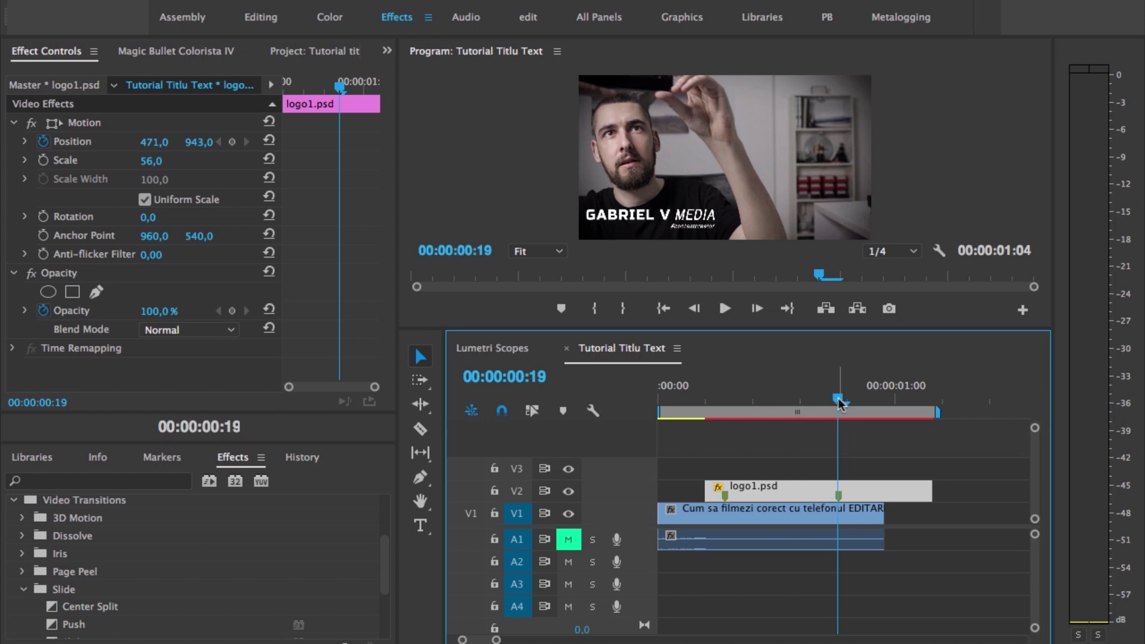
left_click_drag(838, 400, 726, 401)
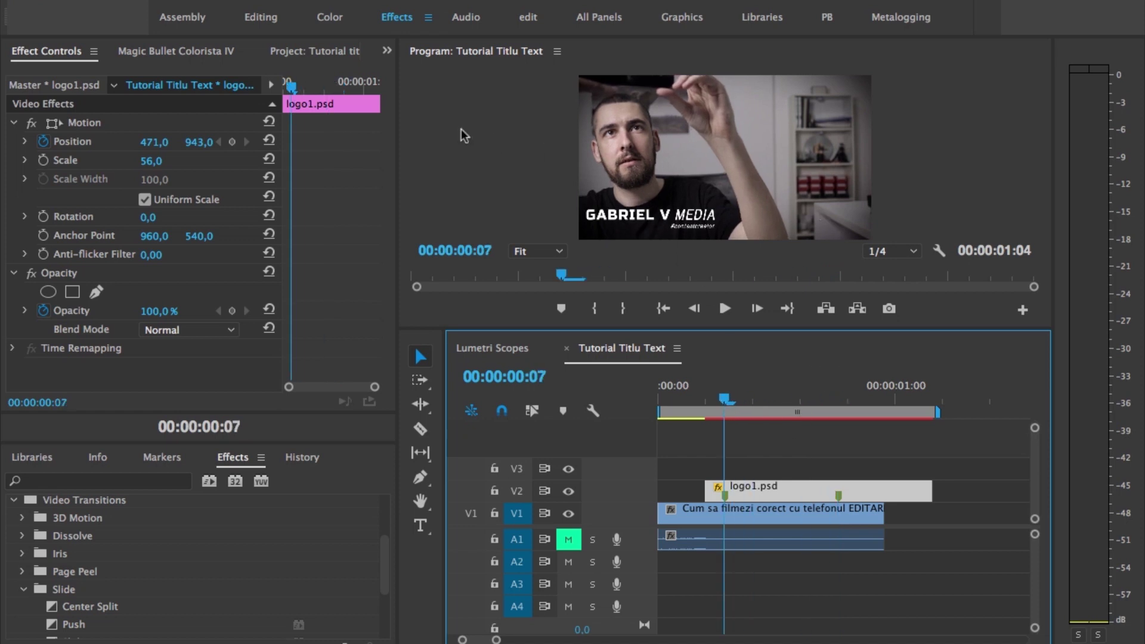
left_click(233, 142)
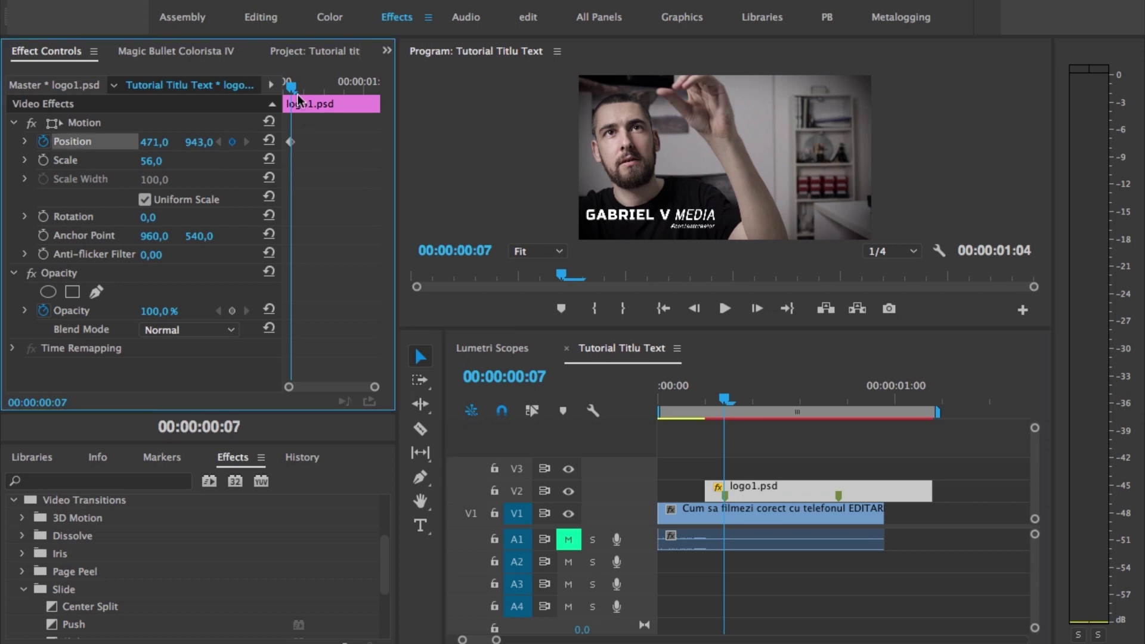
left_click_drag(724, 398, 839, 406)
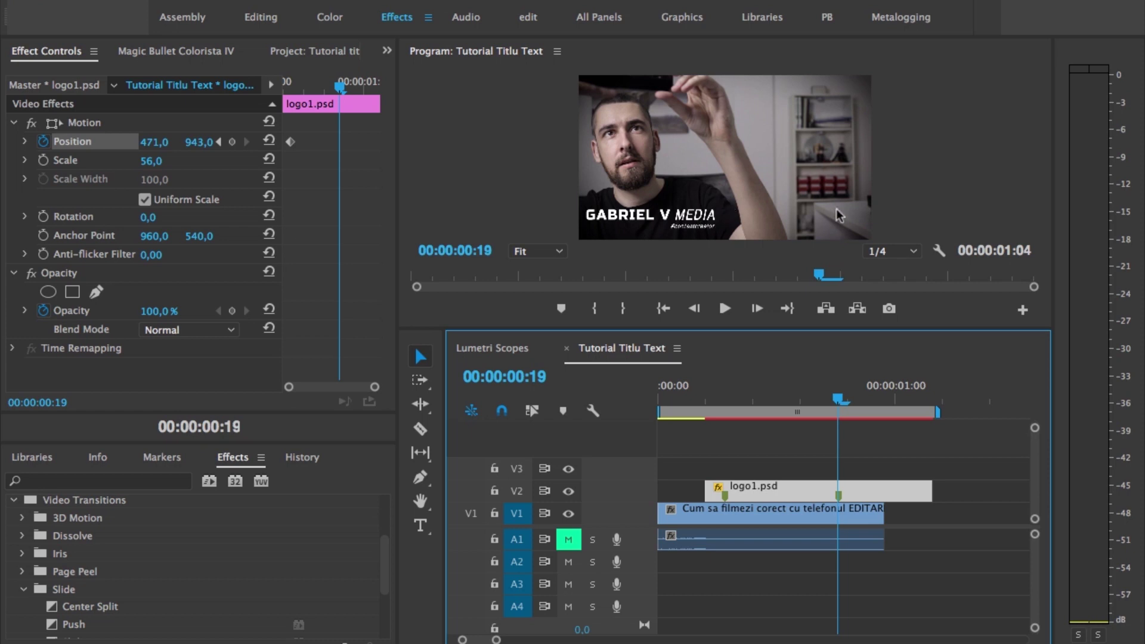
left_click(232, 142)
left_click_drag(154, 142, 250, 142)
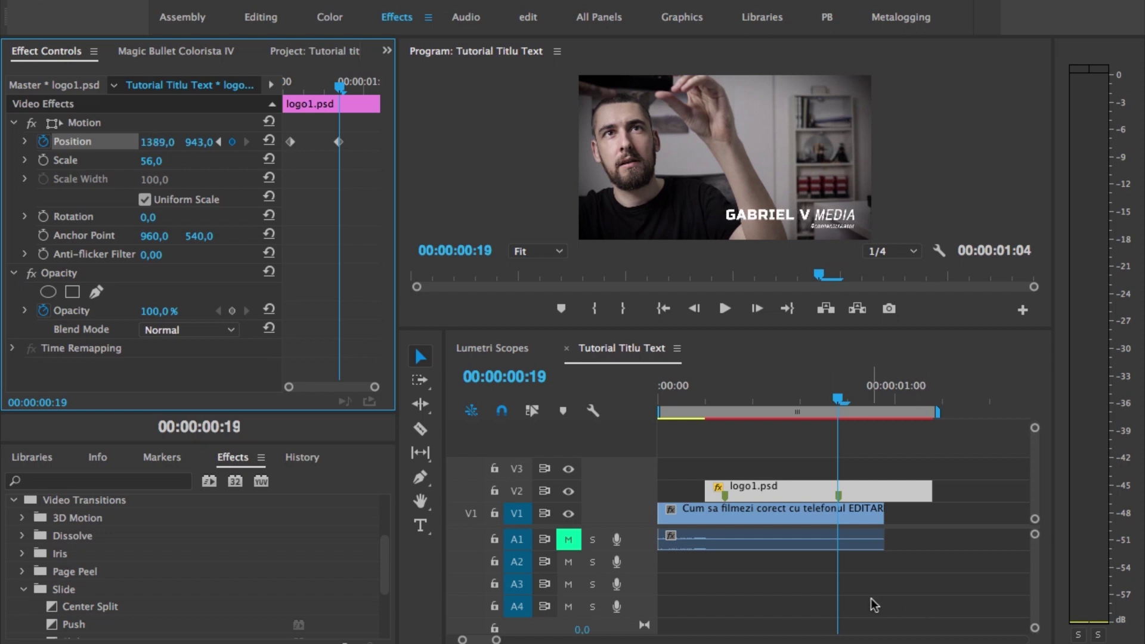
- Preview the slide from frame 6 and check the first position keyframe at frame 7
left_click(723, 399)
left_click_drag(724, 399, 714, 399)
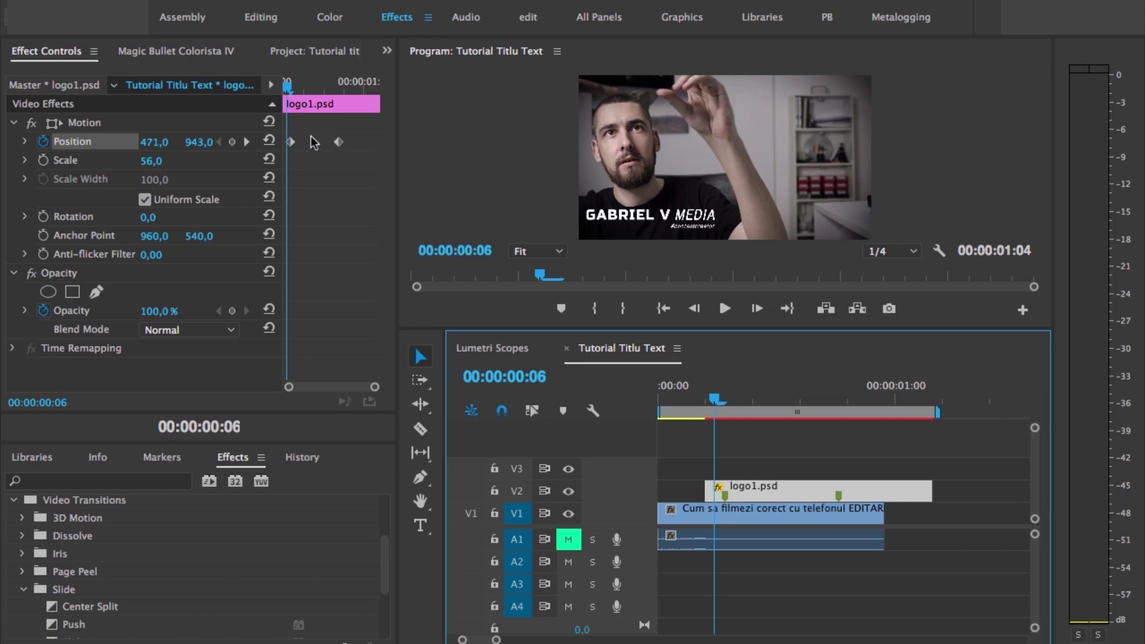
key("space")
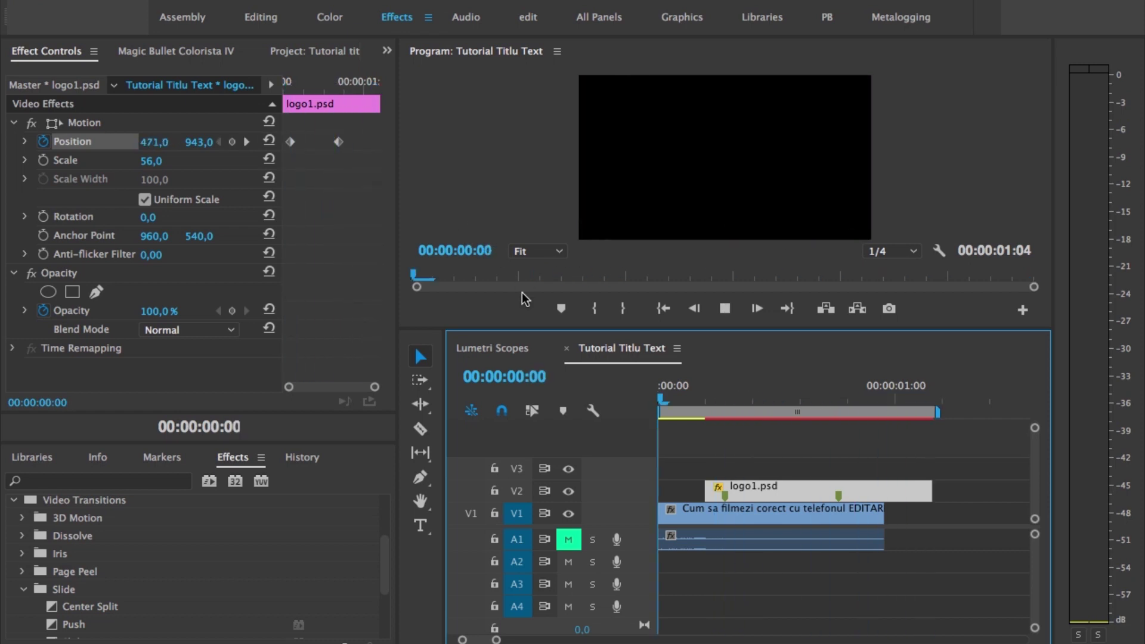
key("space")
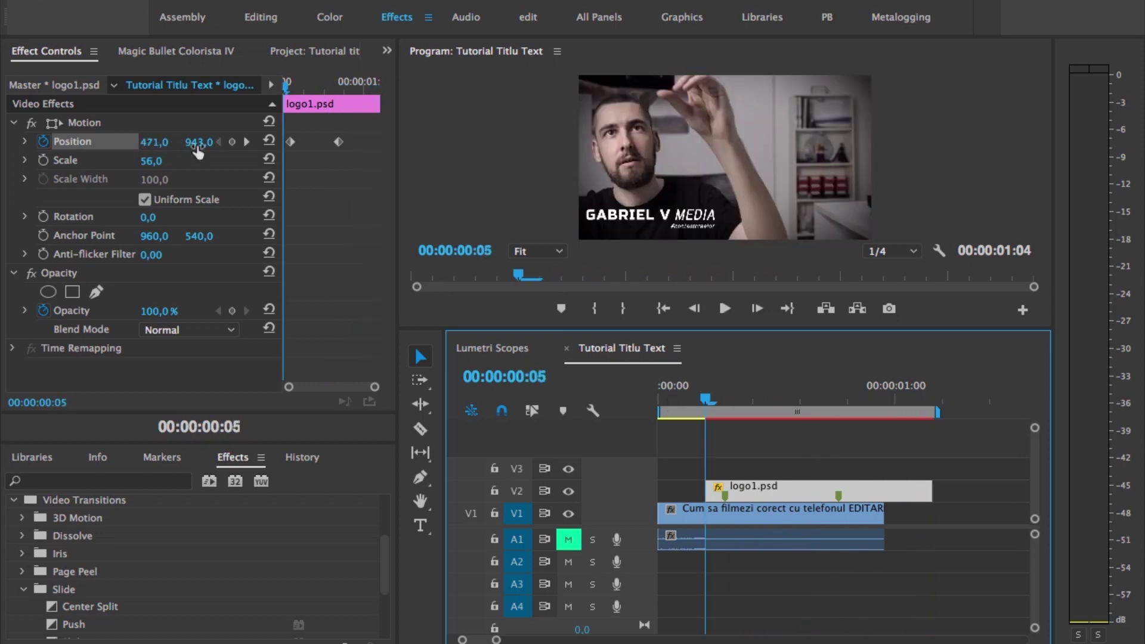
left_click(291, 143)
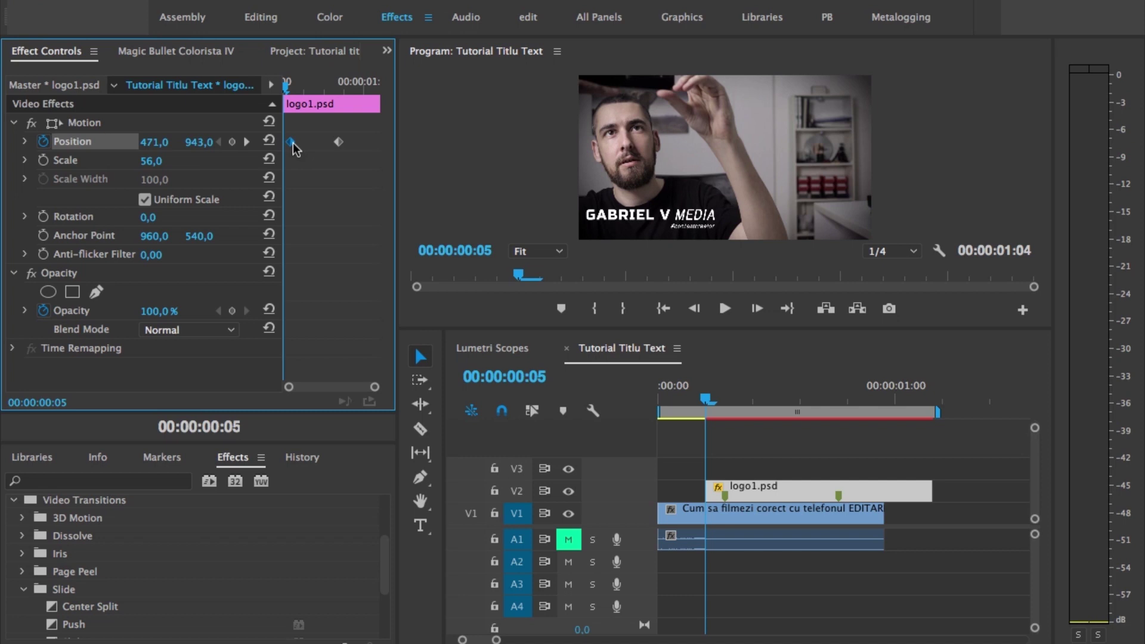
left_click(715, 399)
left_click(724, 399)
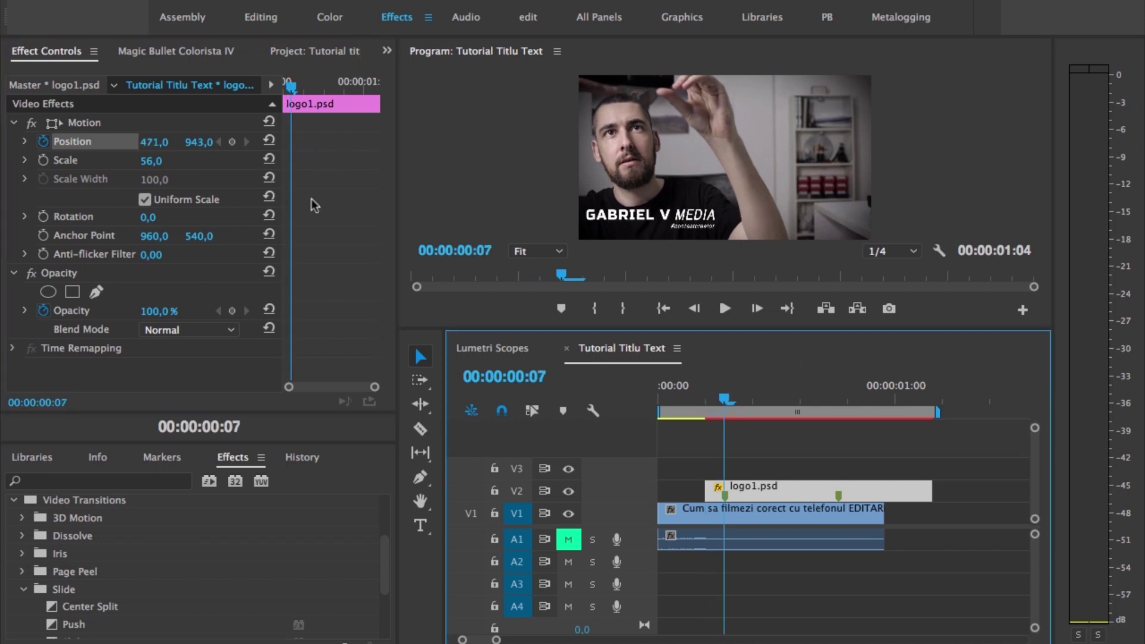
- Keyframe Scale from 56 at frame 7 to 38 at frame 19, then preview the shrink from frame 6
left_click(43, 160)
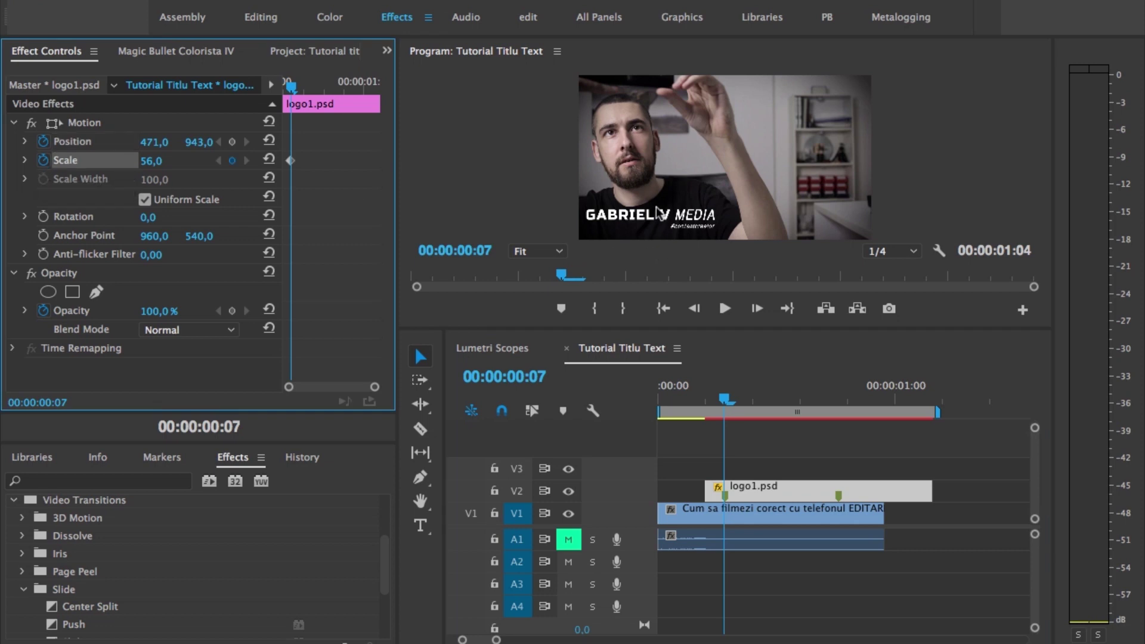
left_click_drag(781, 400, 838, 399)
left_click(232, 160)
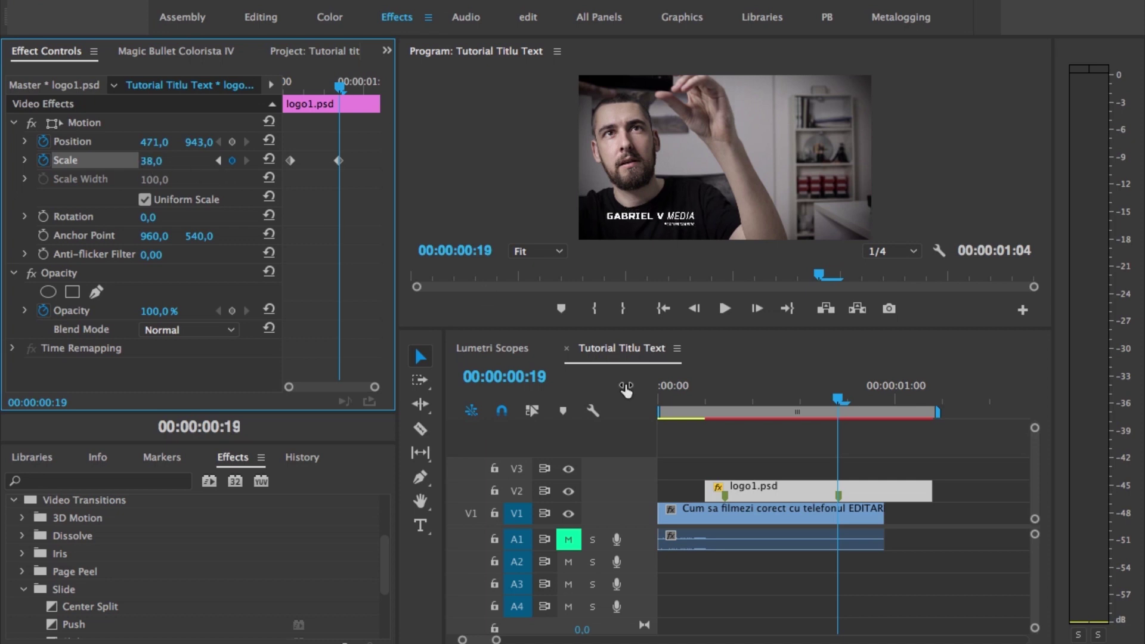
left_click(716, 399)
key("space")
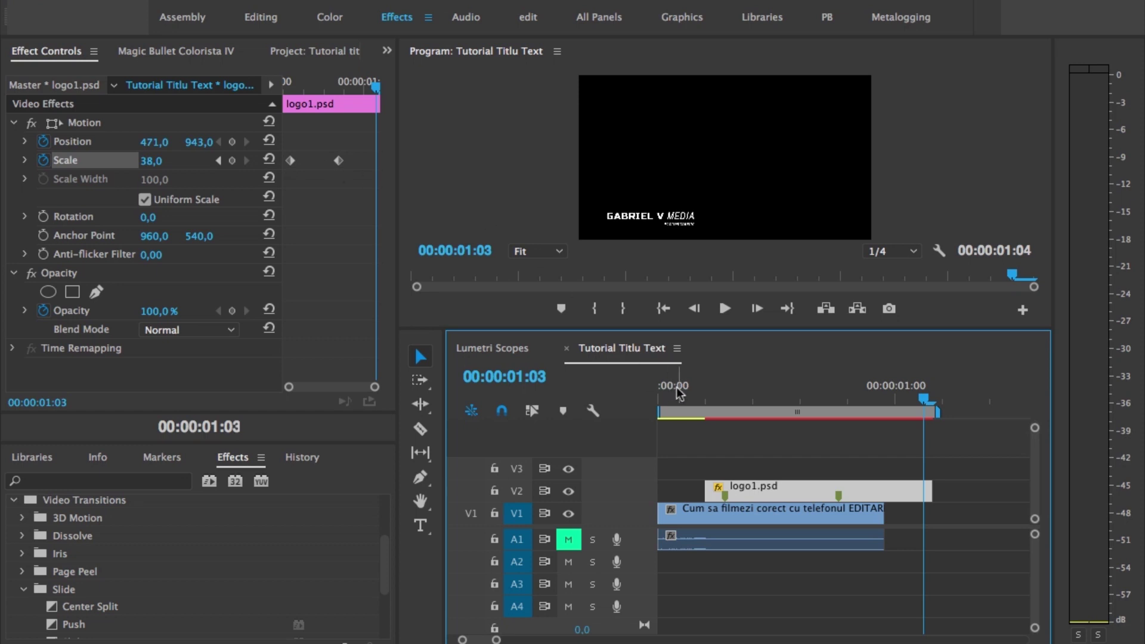
left_click(695, 398)
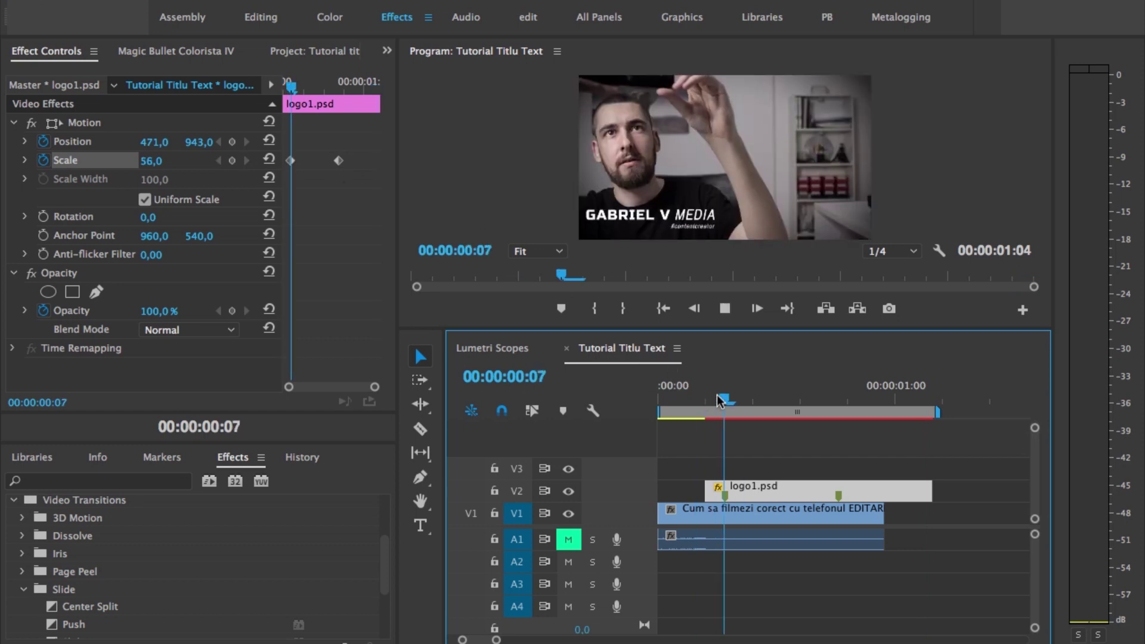
left_click_drag(698, 404, 715, 399)
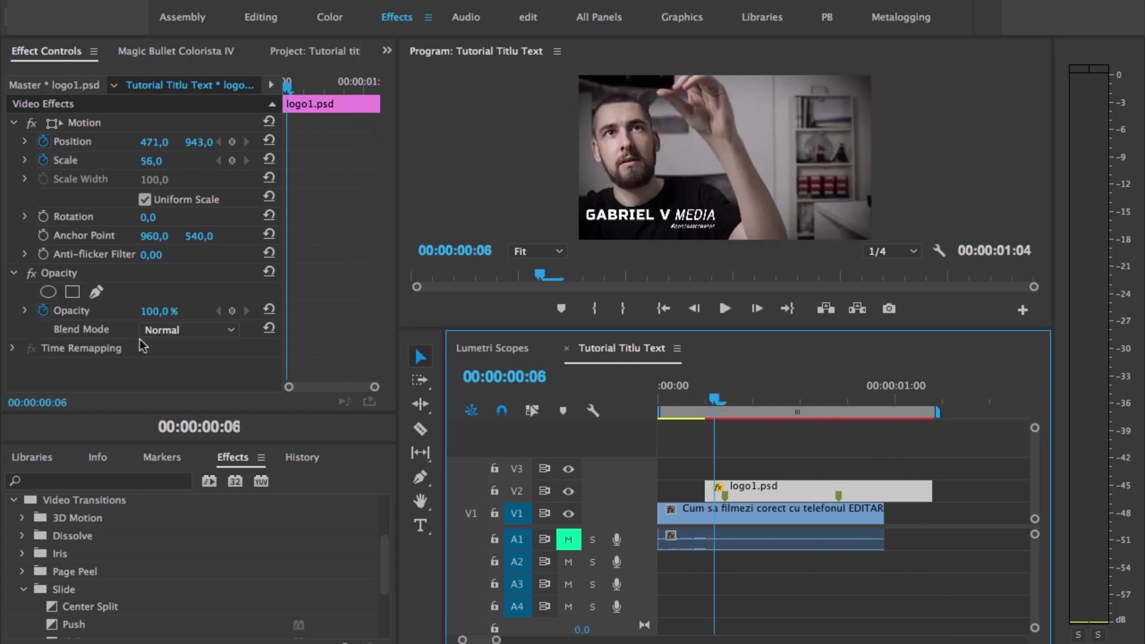
- Keyframe Opacity from 100% at frame 7 to 0% at frame 19, then preview the fade
left_click(723, 404)
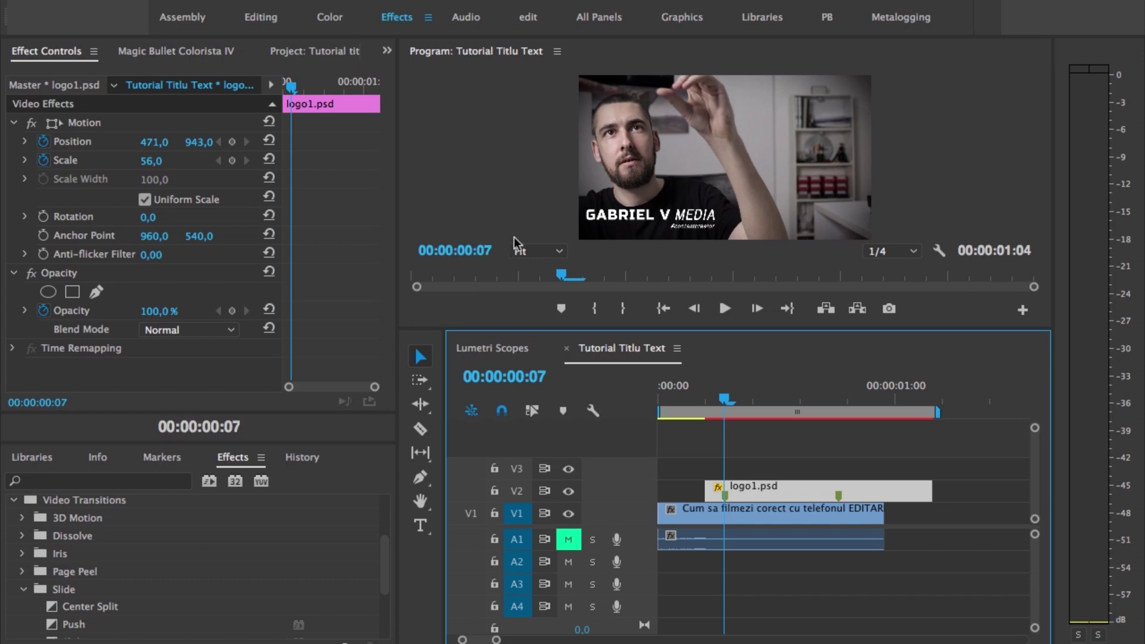
left_click(232, 310)
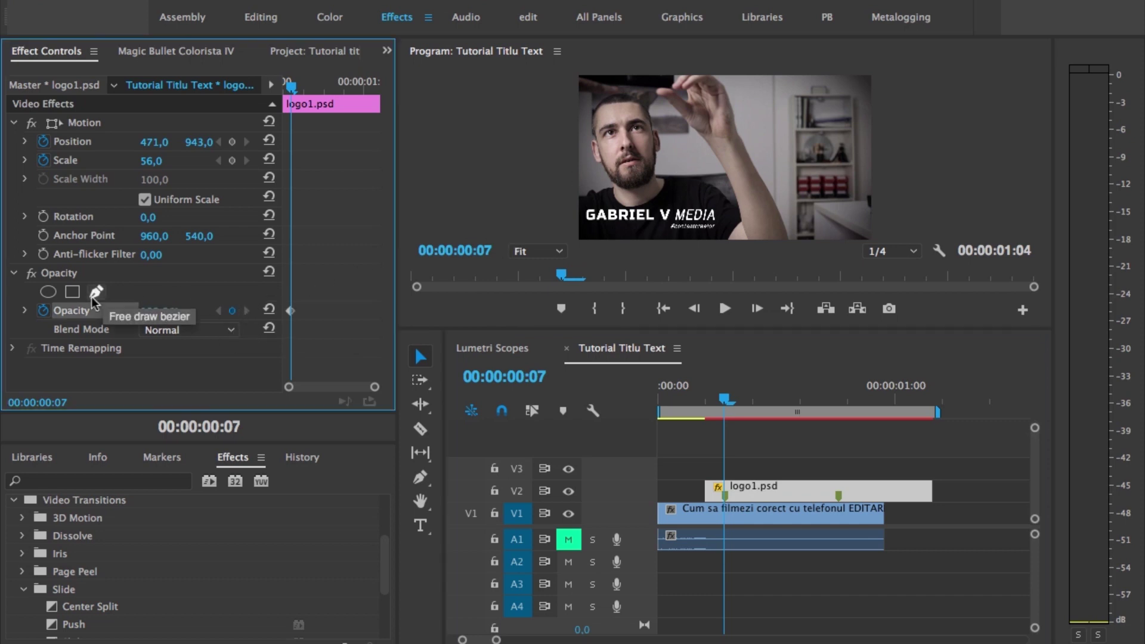
left_click_drag(821, 391, 838, 395)
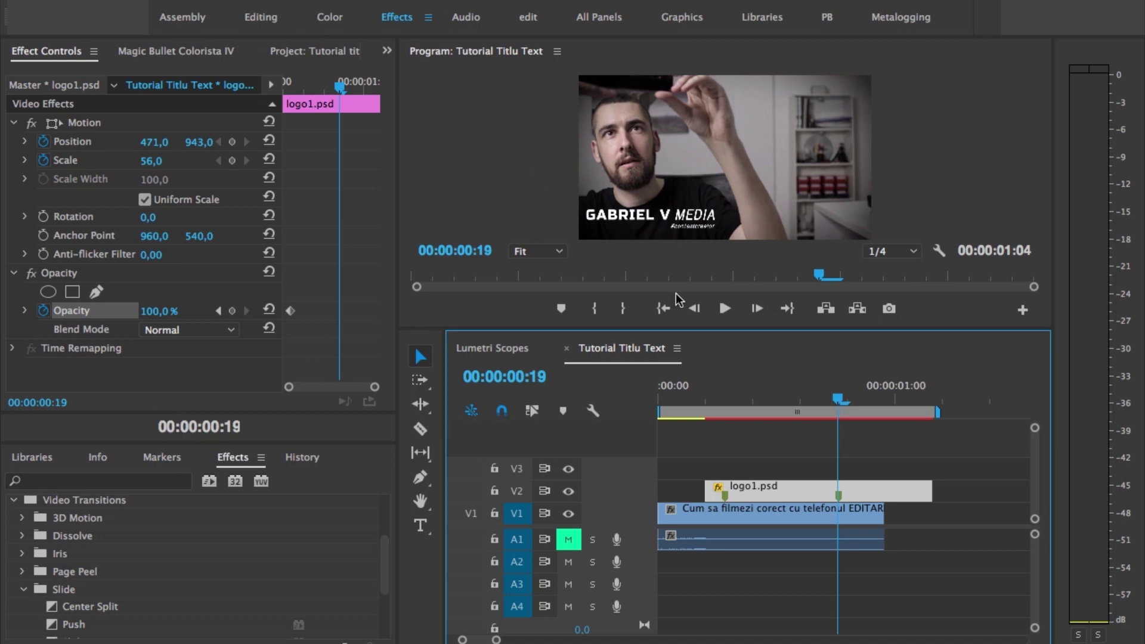
left_click(158, 311)
type("6")
key("Return")
left_click_drag(154, 311, 179, 337)
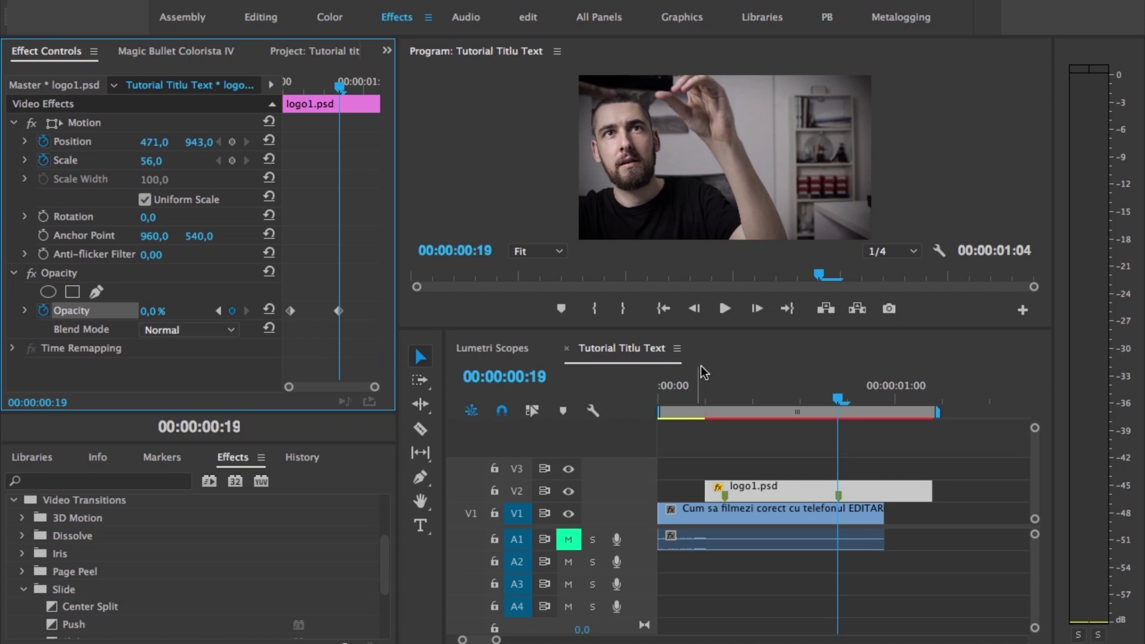
left_click(715, 399)
key("space")
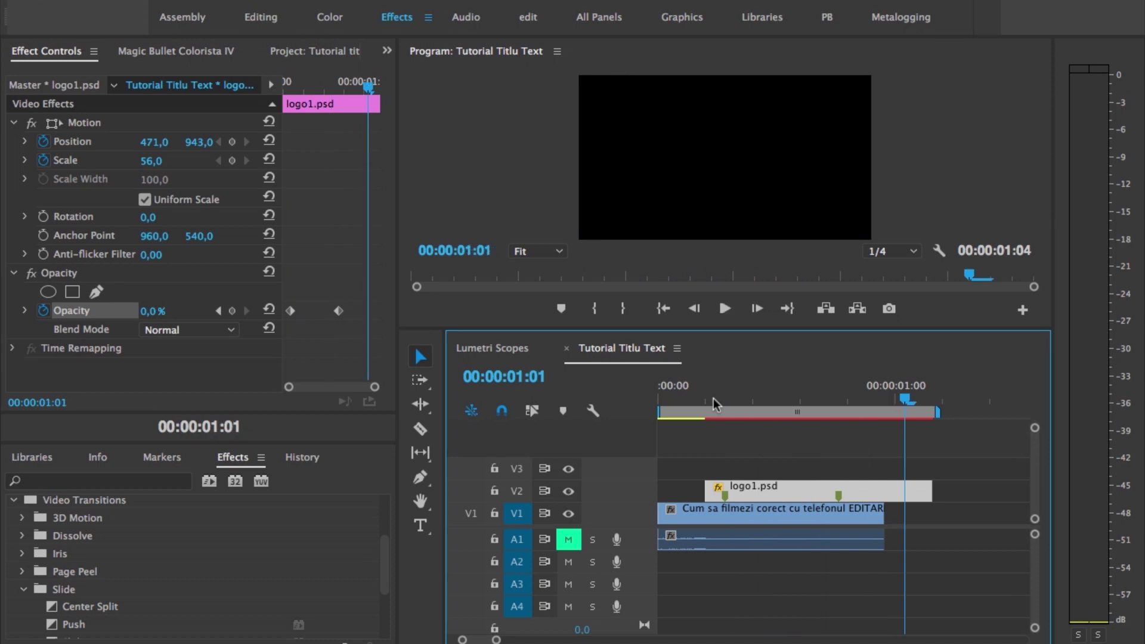
key("space")
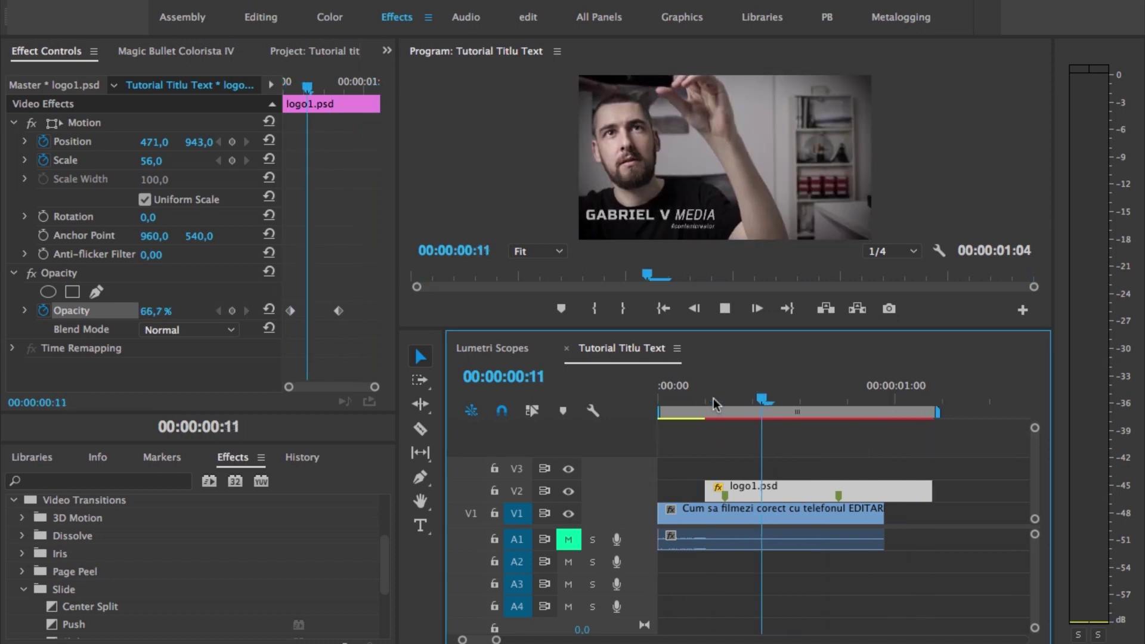